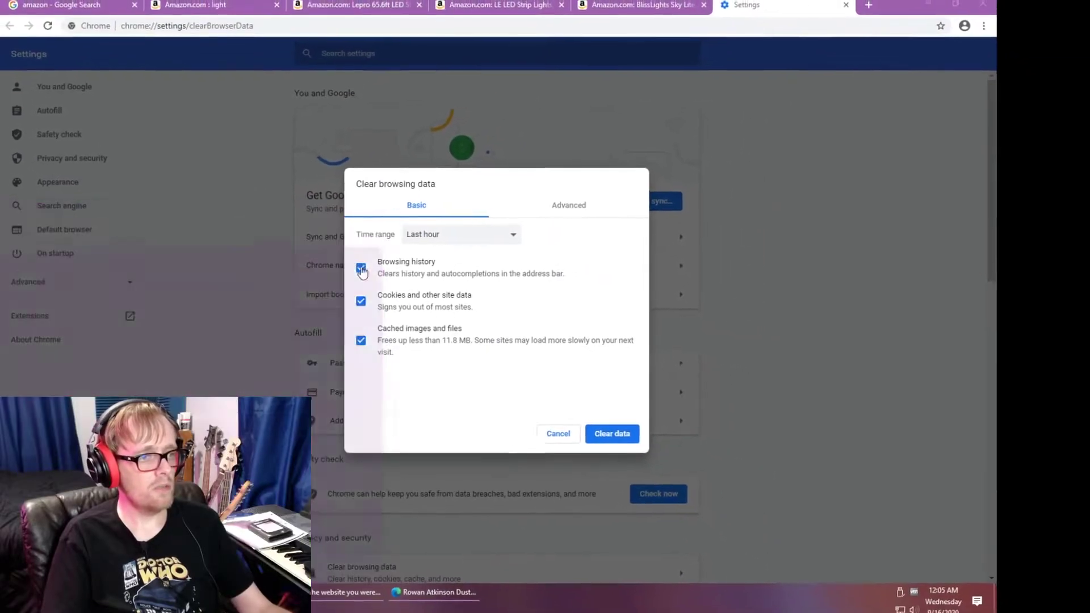
# Step: Open File Explorer and go to the folder %userprofile%\appdata\local\google\chrome\user data\default
pyautogui.press('super+e')
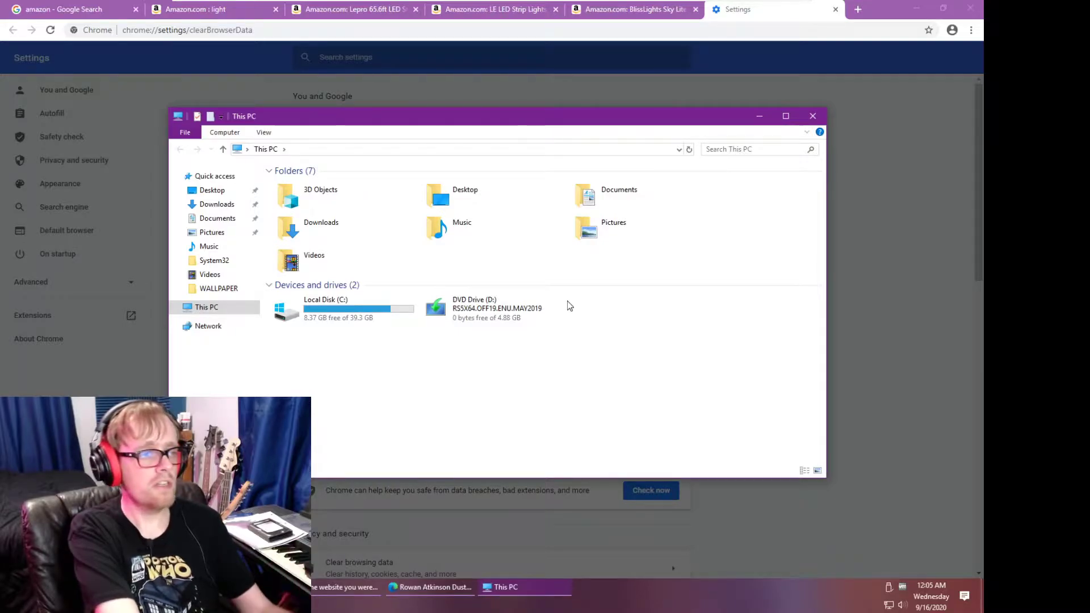
pyautogui.hotkey('alt', 'd')
pyautogui.write('%userprofile')
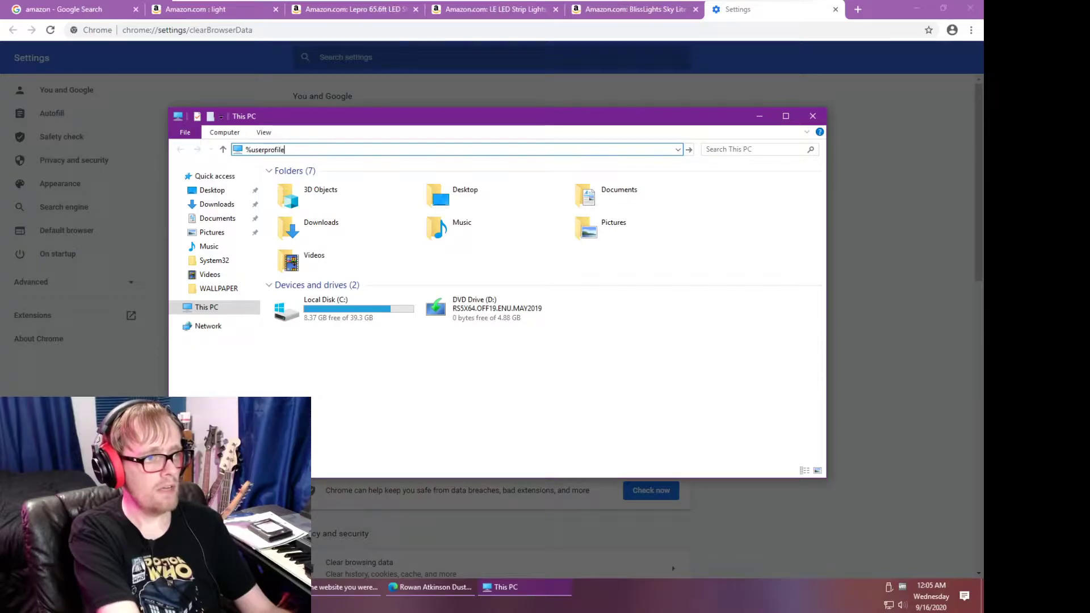
pyautogui.write('%\\appdata\\lo')
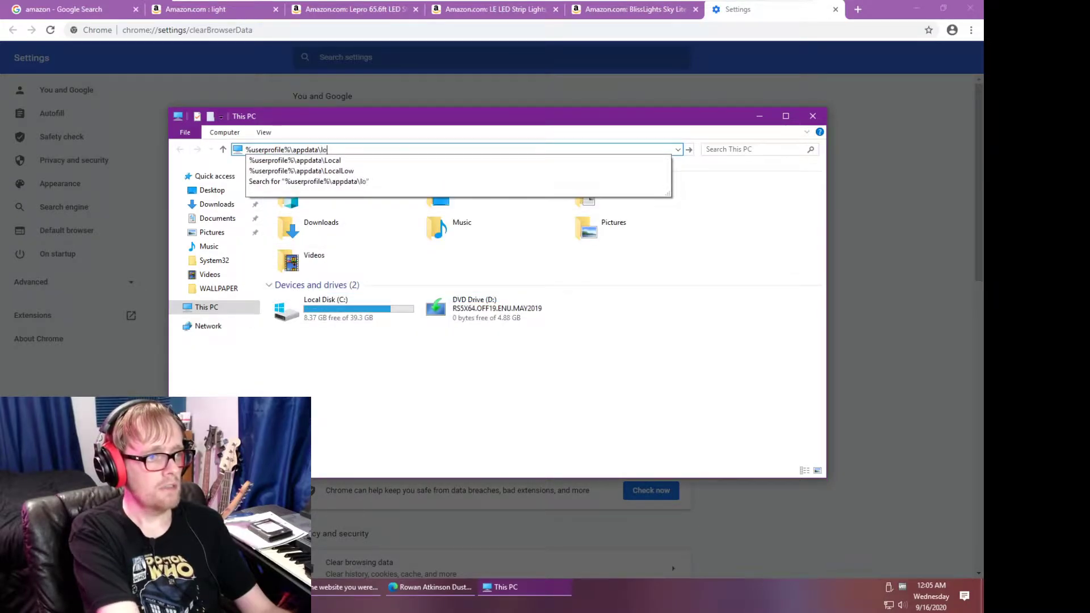
pyautogui.write('cal\\google\\')
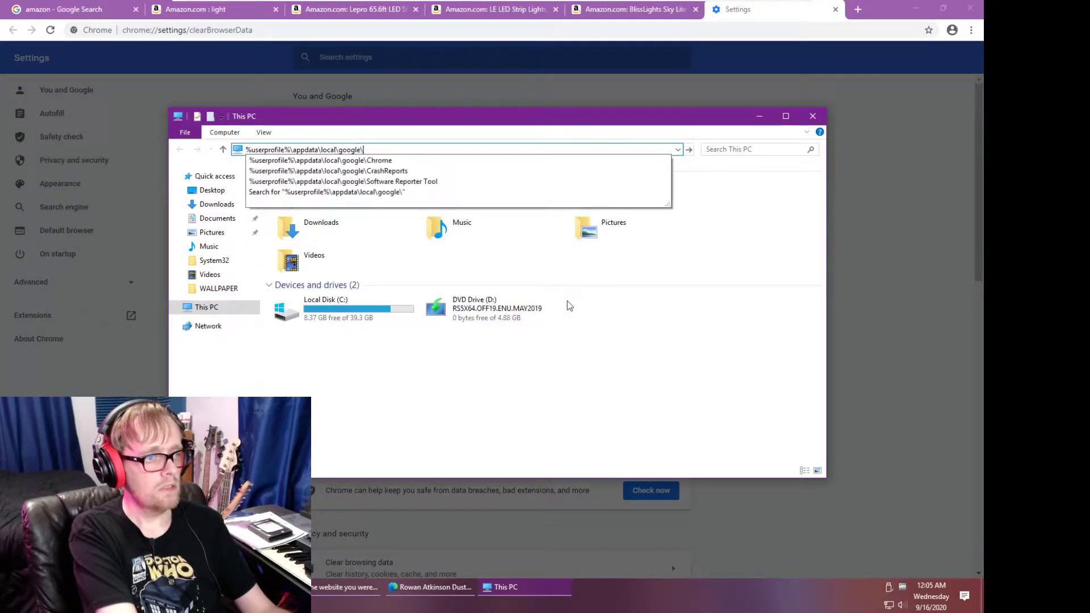
pyautogui.write('chrome\\user')
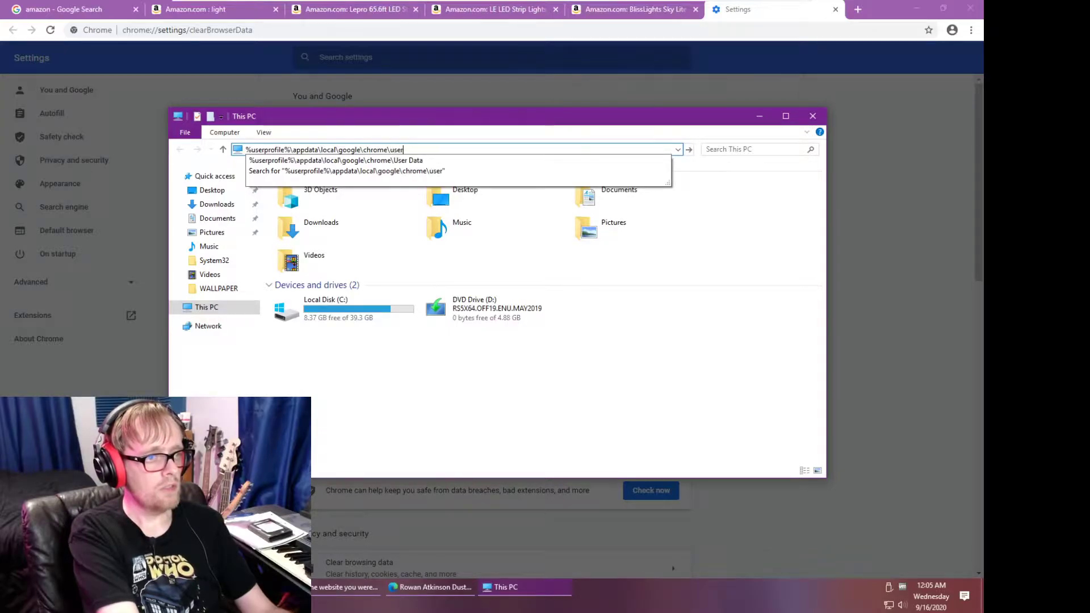
pyautogui.write(' data\\default')
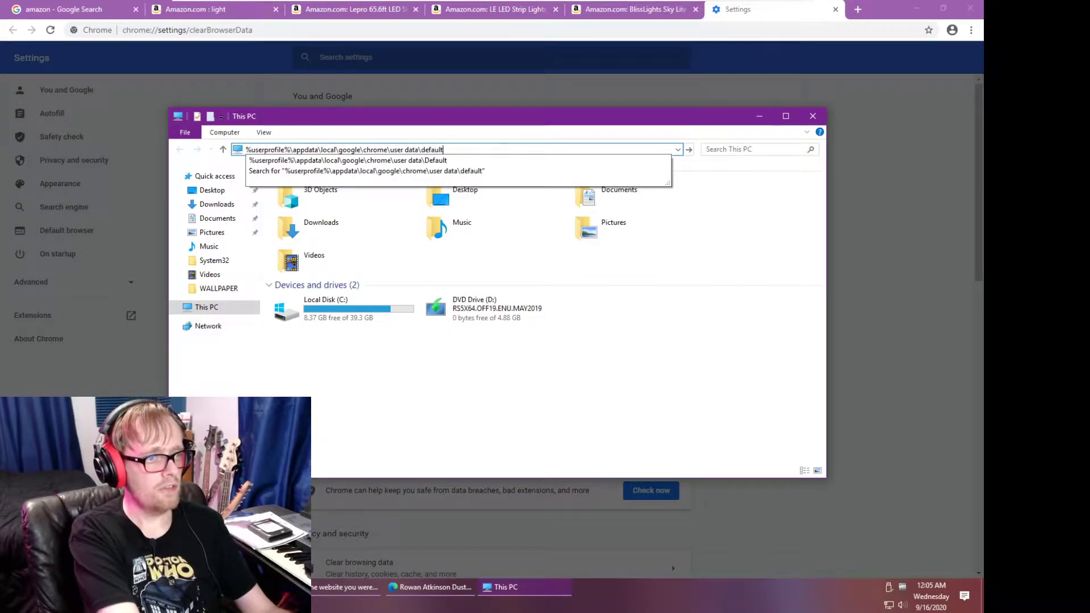
pyautogui.press('Return')
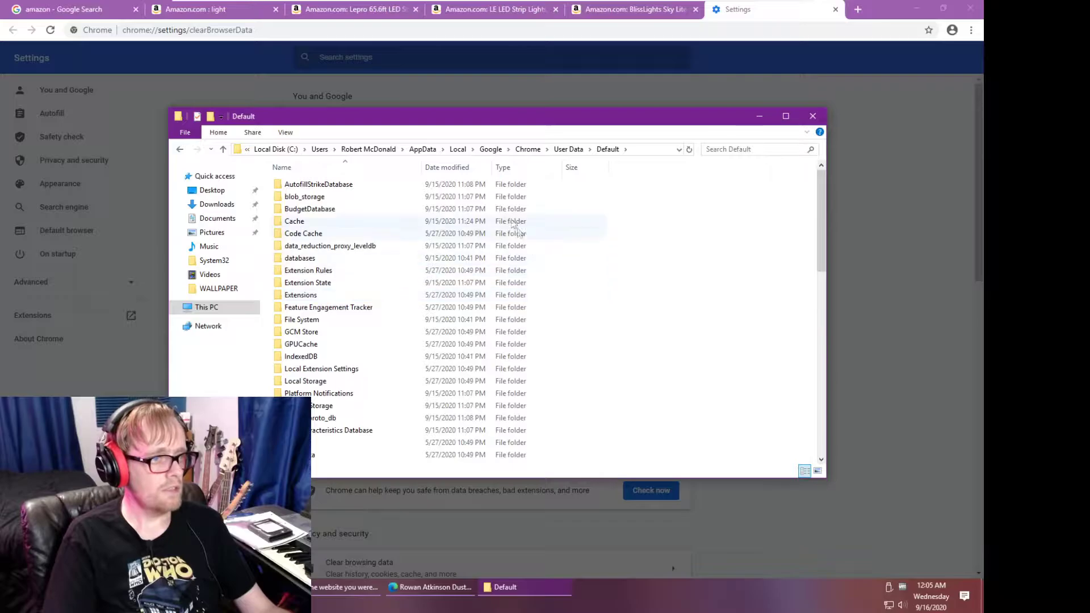
# Step: Open the Cache folder and arrange its window side by side with the Chrome settings window
pyautogui.doubleClick(332, 227)
pyautogui.moveTo(397, 116); pyautogui.dragTo(525, 120)
pyautogui.press('super+Right')
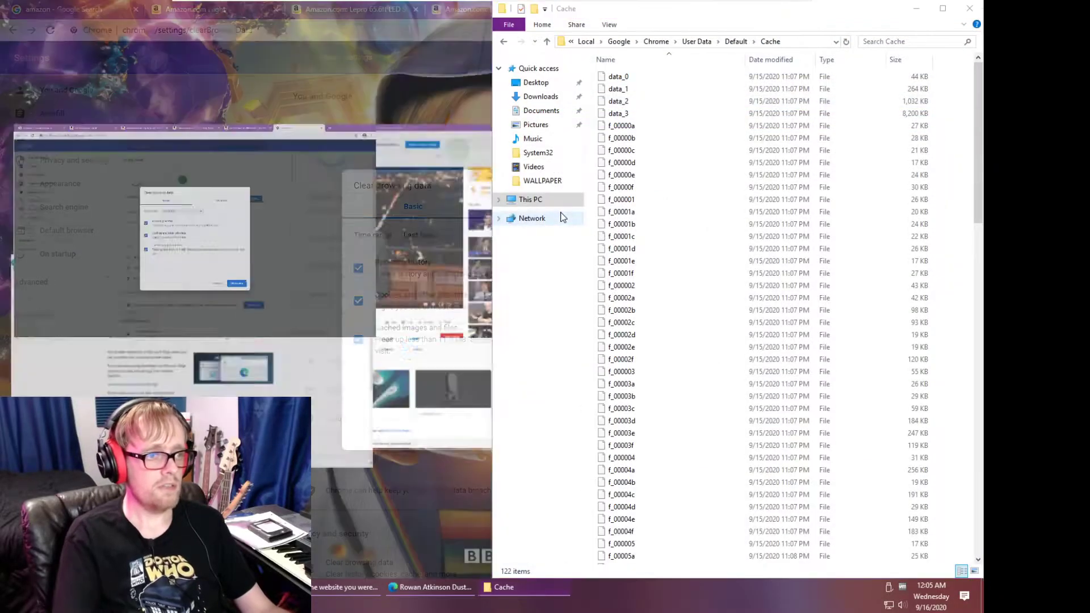
pyautogui.click(178, 226)
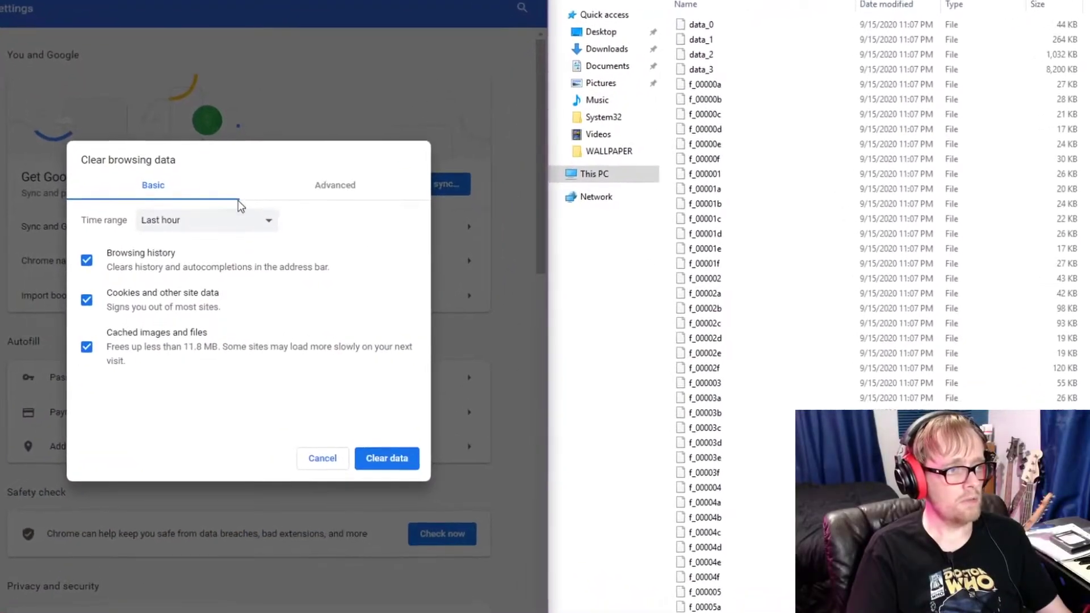
# Step: Clear Chrome's browsing history, cookies and cached files with the time range set to All time
pyautogui.click(149, 215)
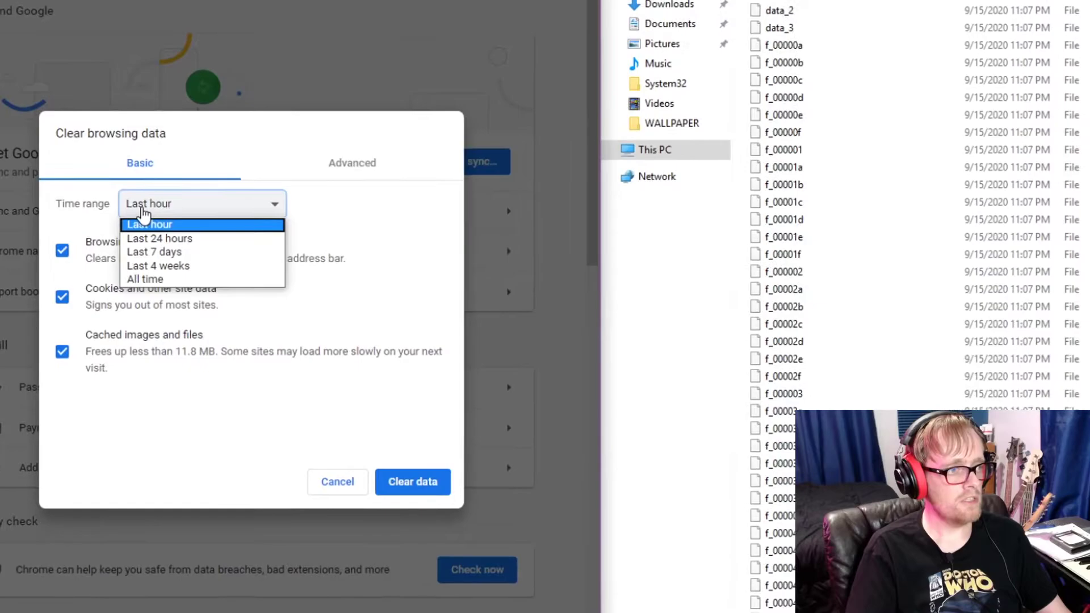
pyautogui.click(152, 281)
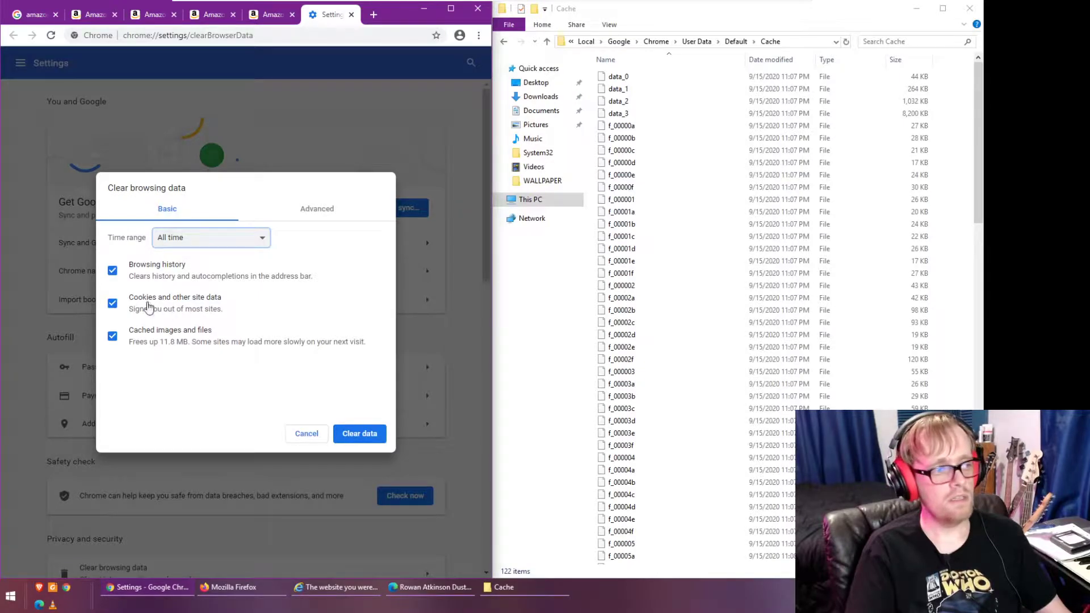
pyautogui.click(354, 435)
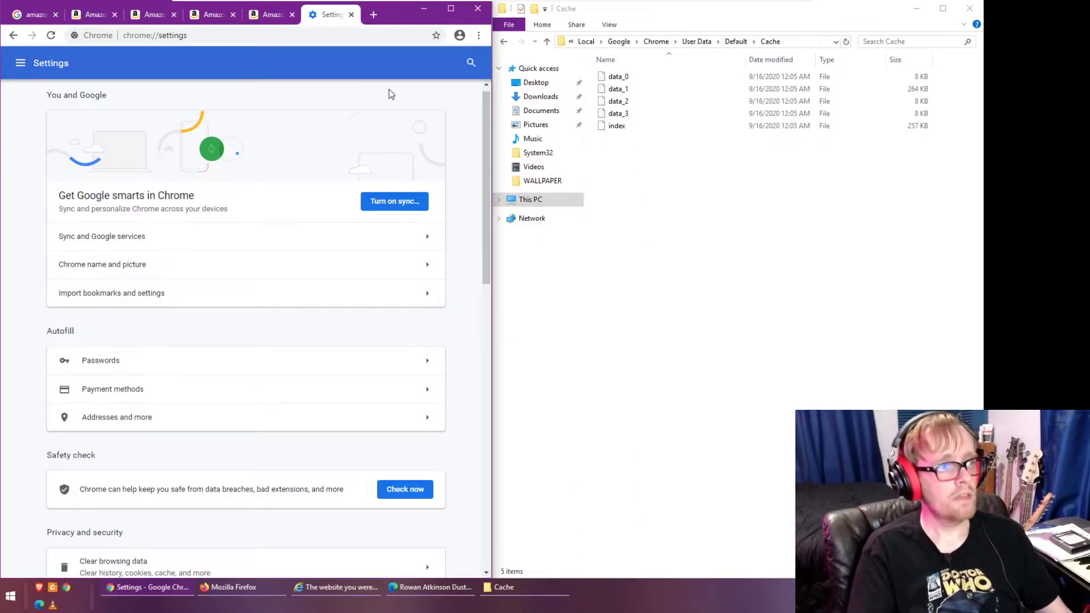
# Step: Close all open Chrome tabs so that the browser window shuts
pyautogui.hotkey('ctrl', 'w')
pyautogui.hotkey('ctrl', 'w')
pyautogui.hotkey('ctrl', 'w')
pyautogui.hotkey('ctrl', 'w')
pyautogui.hotkey('ctrl', 'w')
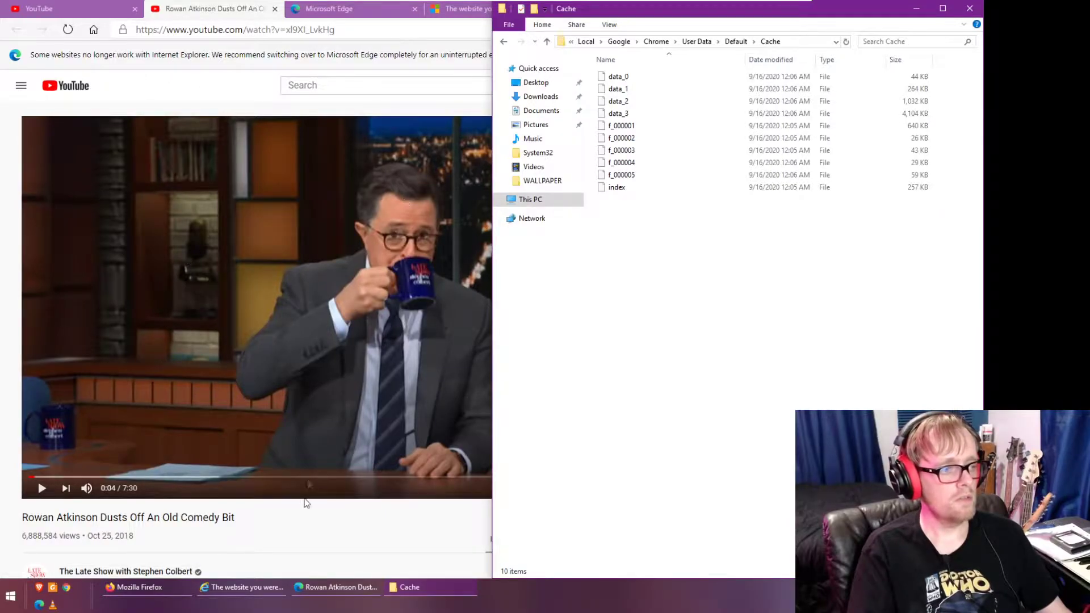
# Step: Launch Task Manager by running the command taskmgr
pyautogui.click(3, 606)
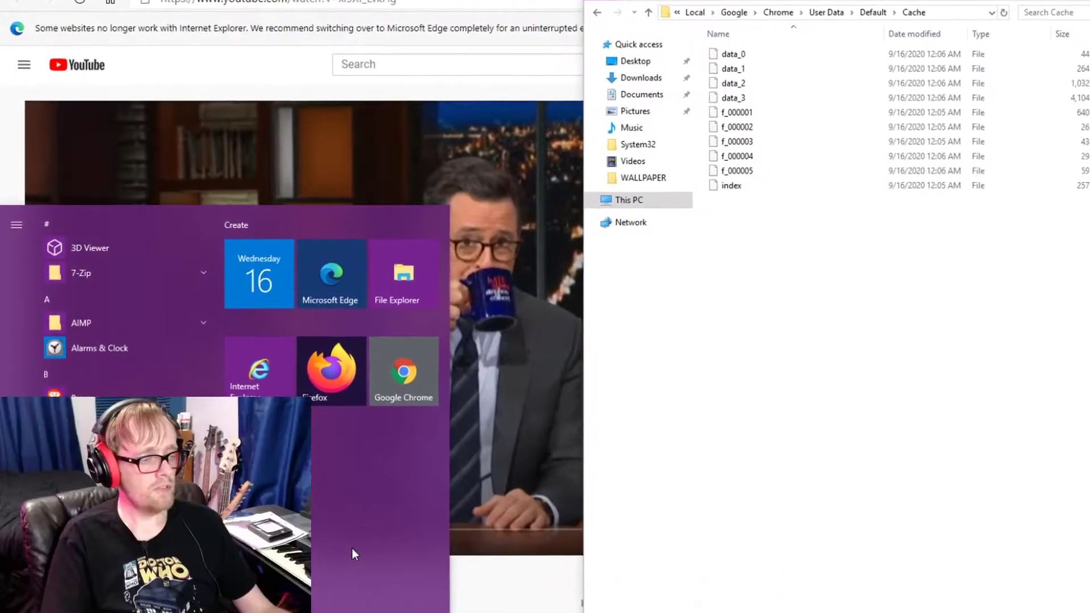
pyautogui.click(445, 543)
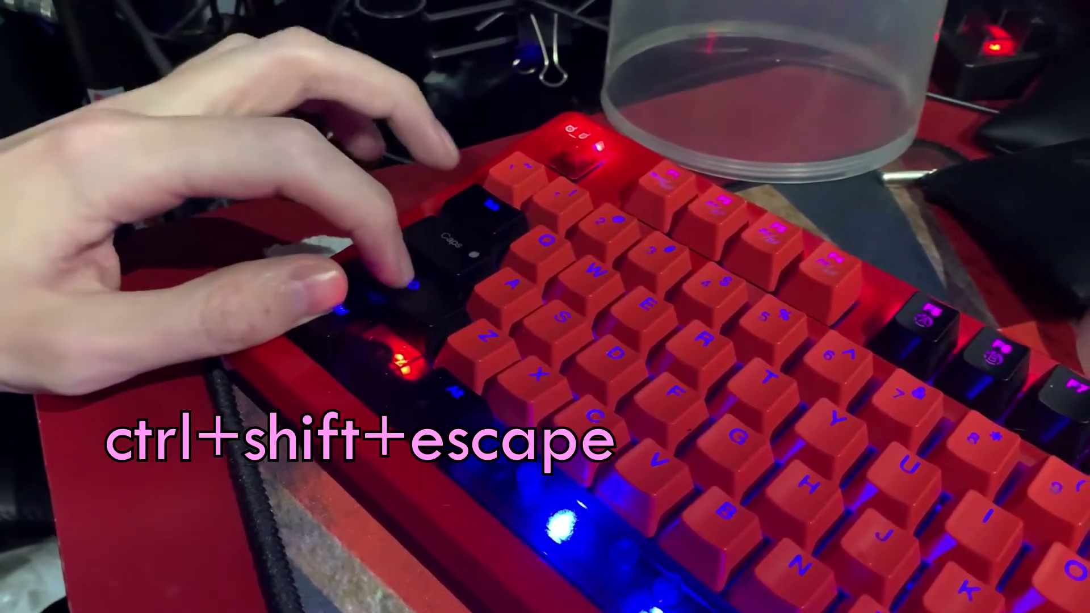
pyautogui.hotkey('ctrl', 'shift', 'Escape')
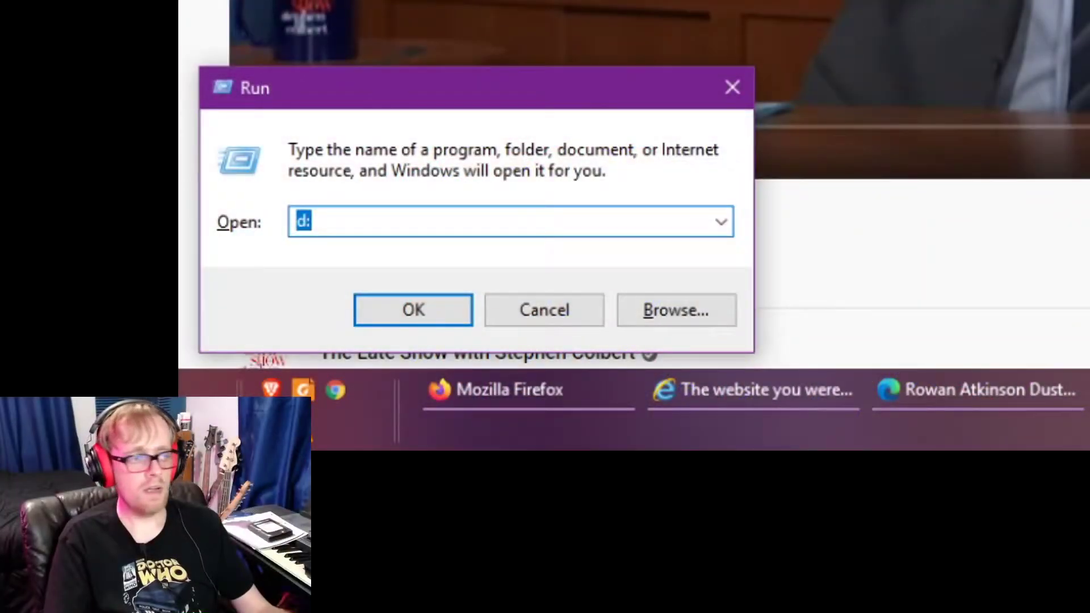
pyautogui.write('taskmgr')
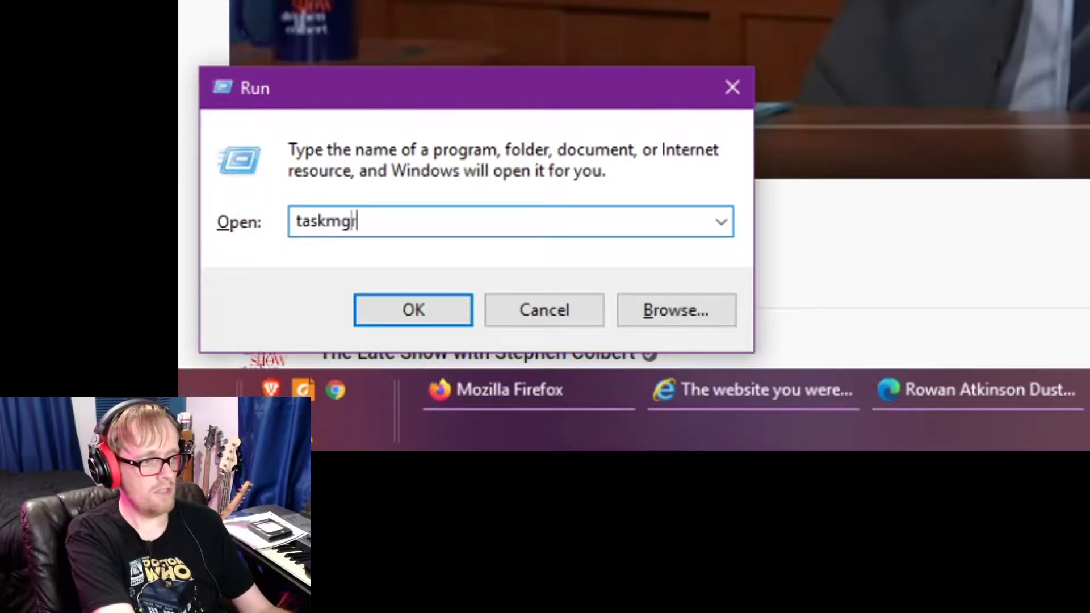
pyautogui.press('Return')
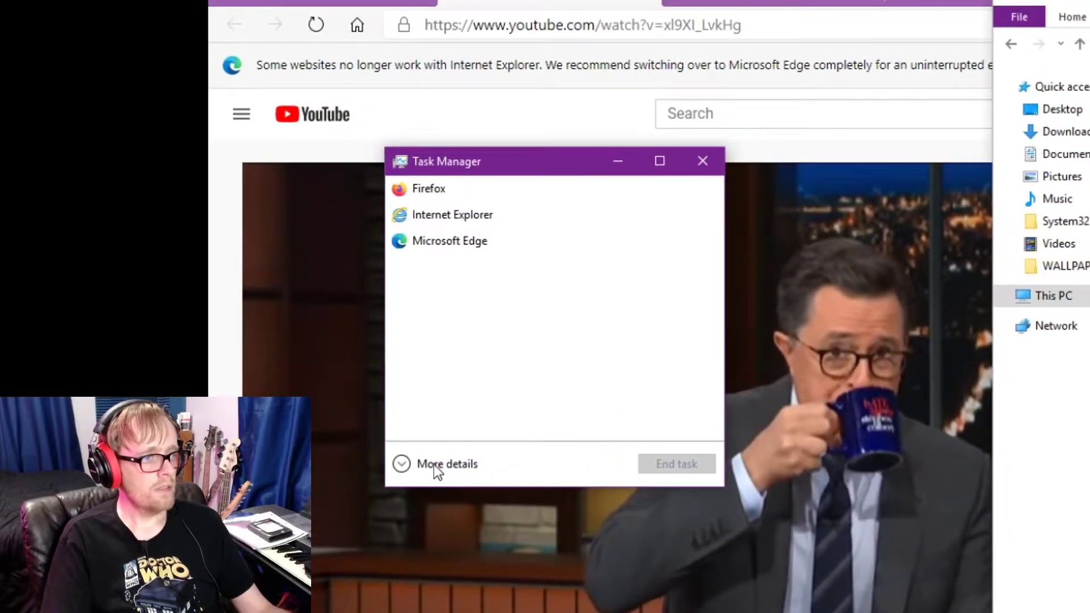
# Step: Expand Task Manager to its full view, reposition the window and show the detailed process list
pyautogui.click(488, 92)
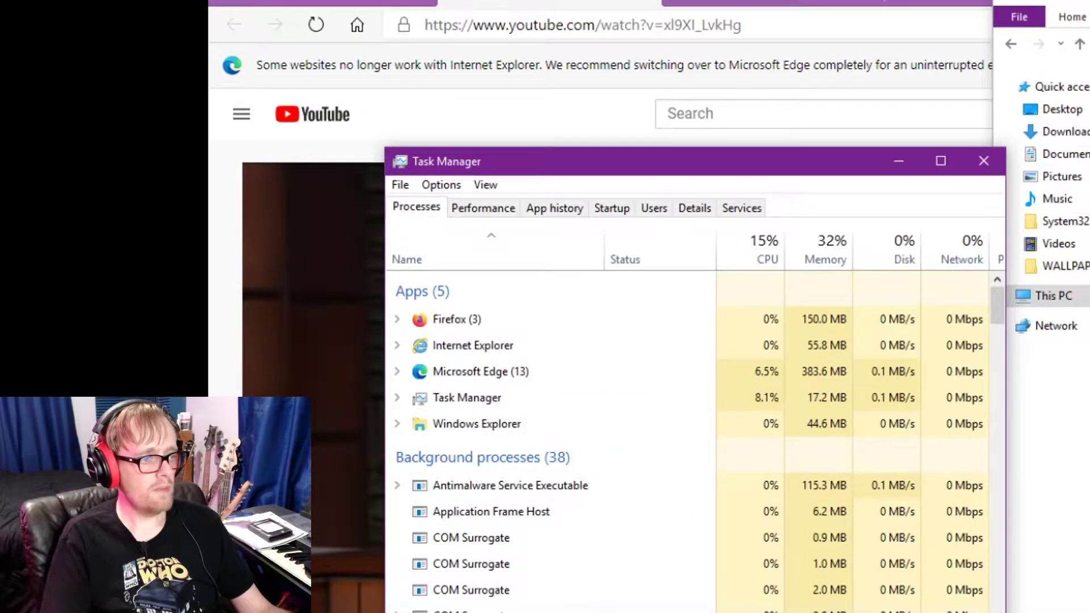
pyautogui.moveTo(650, 150); pyautogui.dragTo(520, 132)
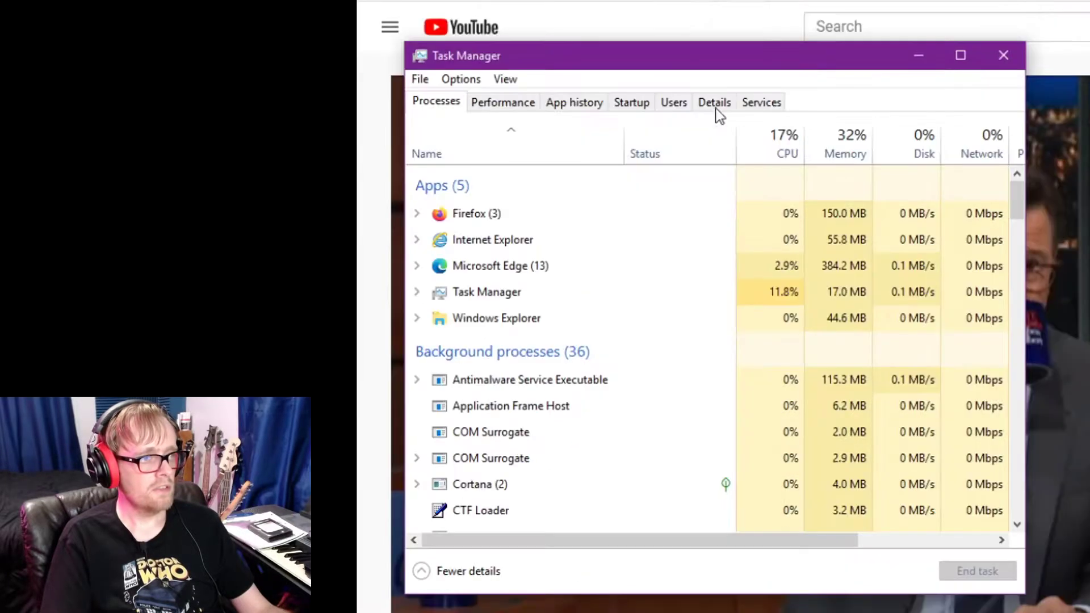
pyautogui.click(718, 104)
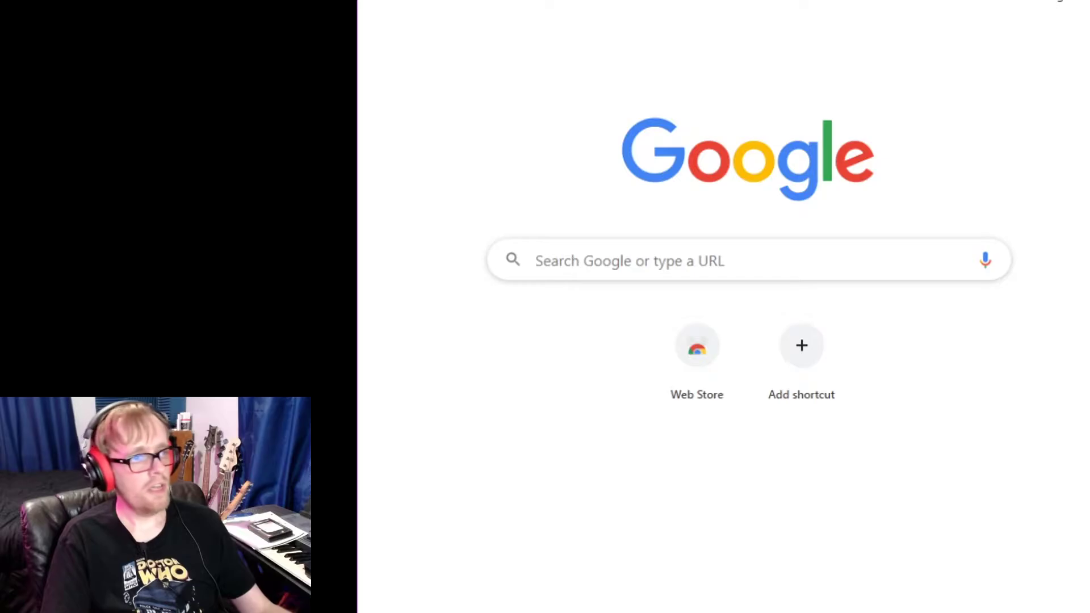
# Step: Look through the process list for the executables of Chrome, Firefox, Internet Explorer and Edge
pyautogui.hotkey('alt', 'space')
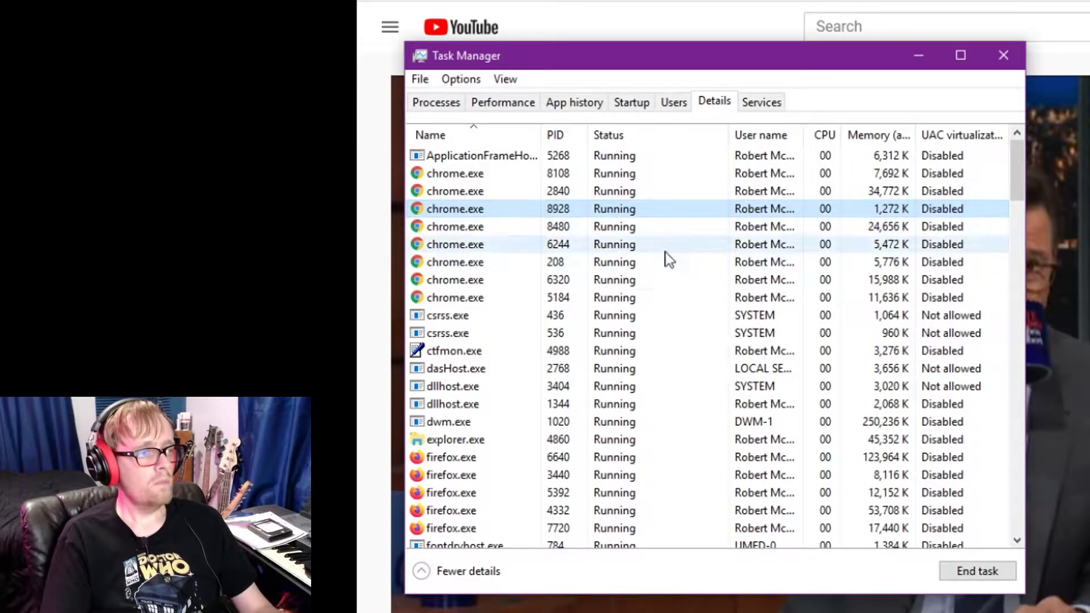
pyautogui.scroll(-4, 497, 262)
pyautogui.click(574, 262)
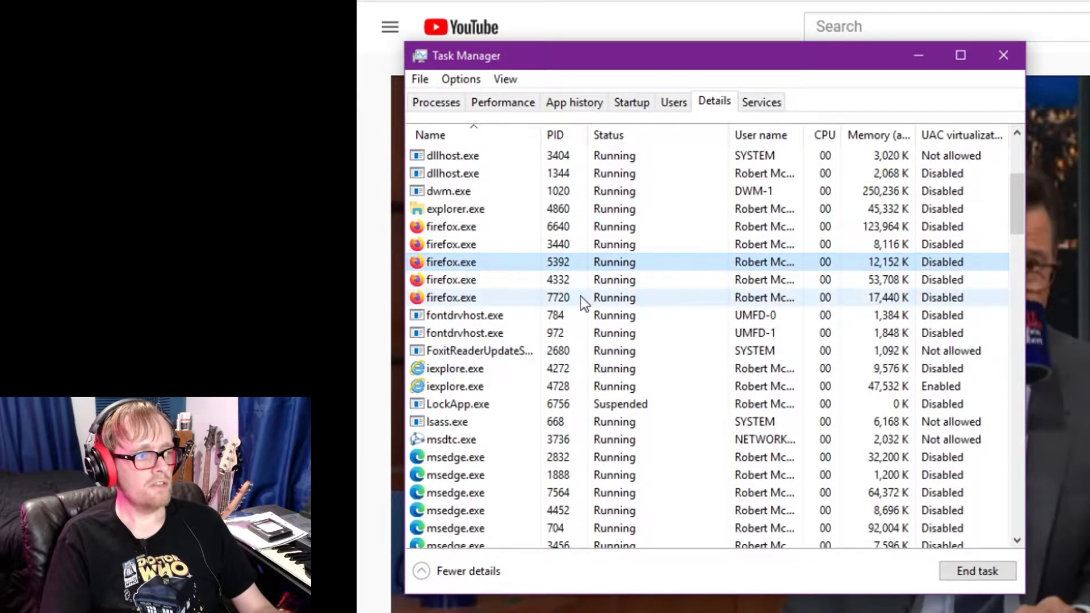
pyautogui.scroll(-2, 581, 297)
pyautogui.scroll(-1, 442, 445)
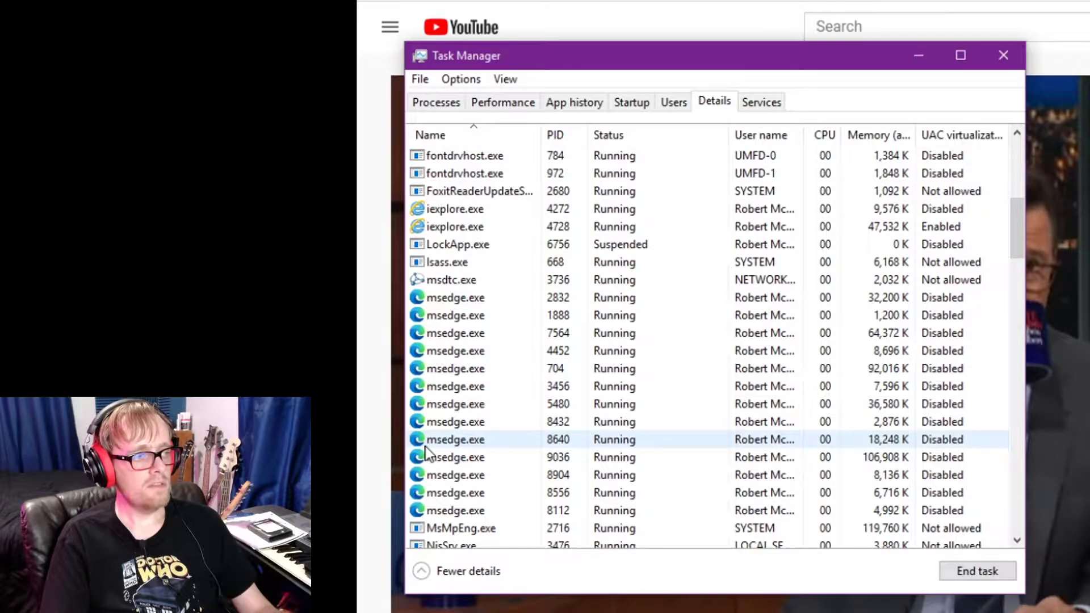
pyautogui.scroll(-6, 578, 434)
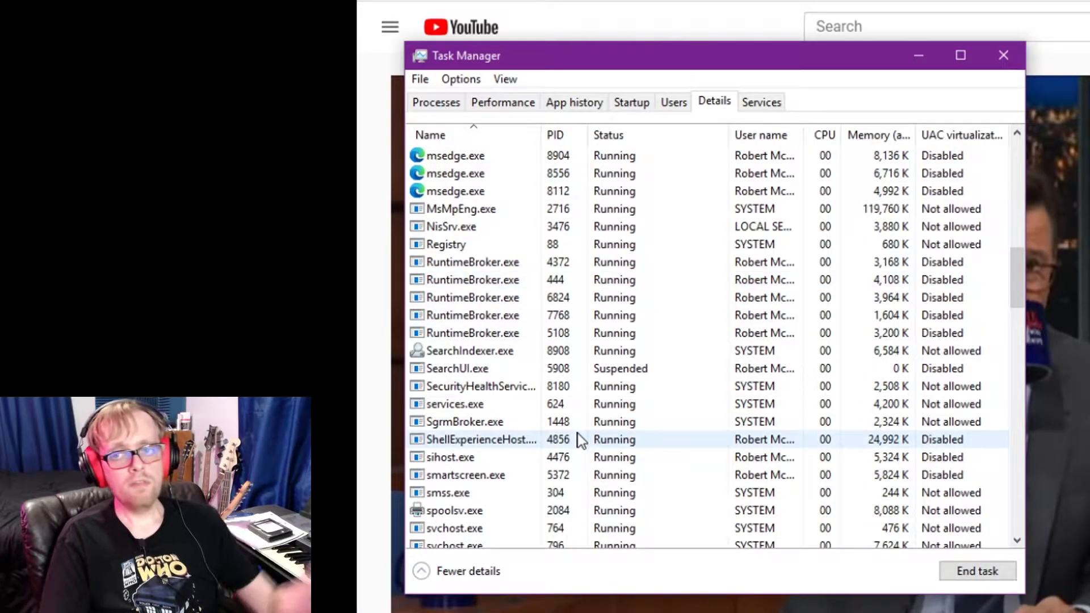
pyautogui.scroll(6, 580, 440)
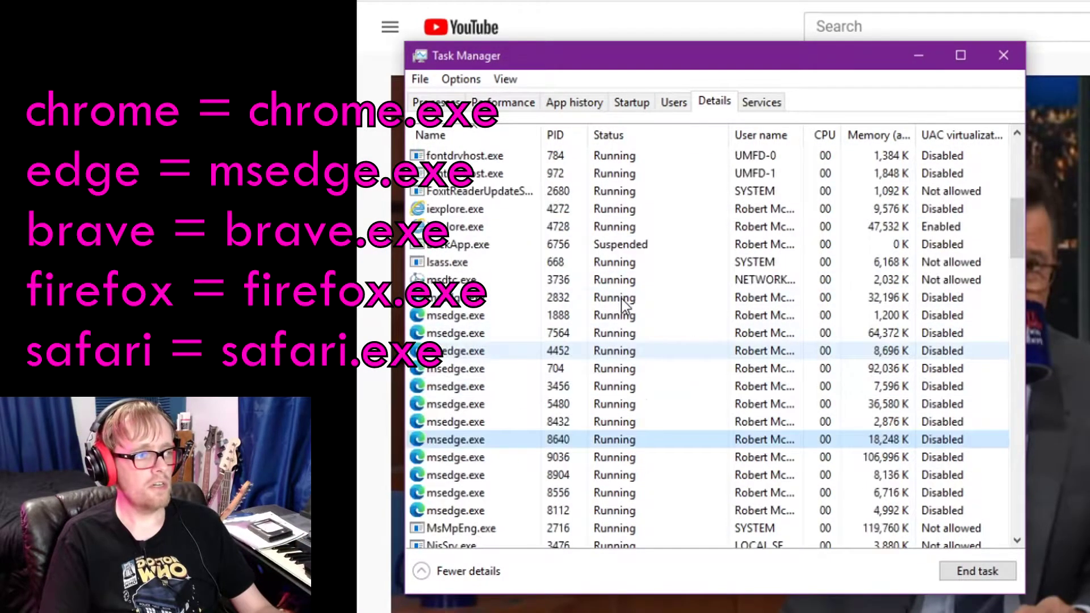
pyautogui.scroll(7, 622, 299)
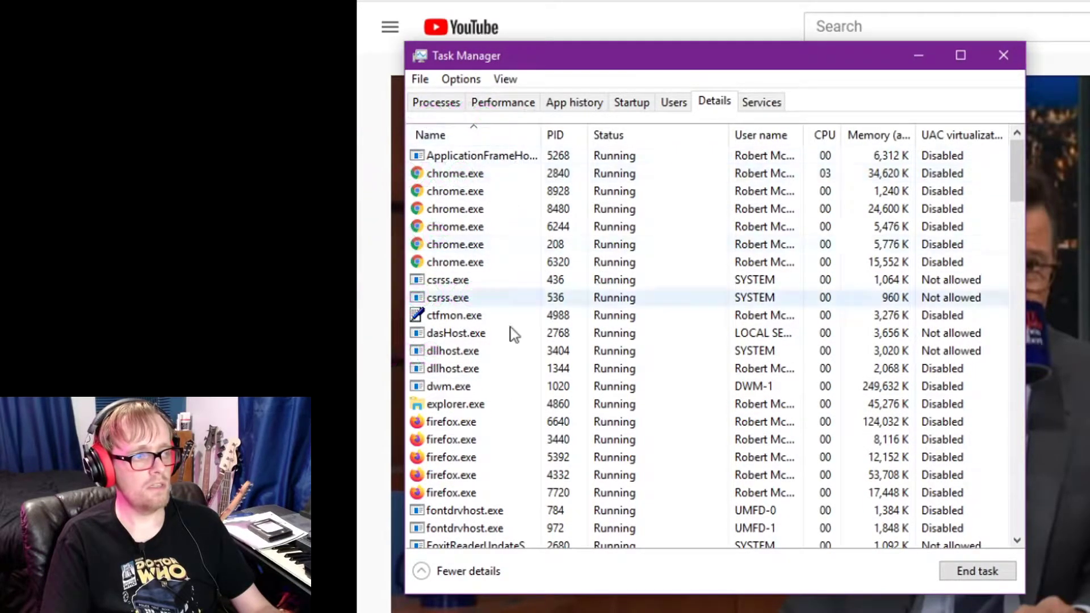
# Step: Jump to the processes starting with m, select an msedge.exe entry, and minimize Task Manager
pyautogui.click(486, 194)
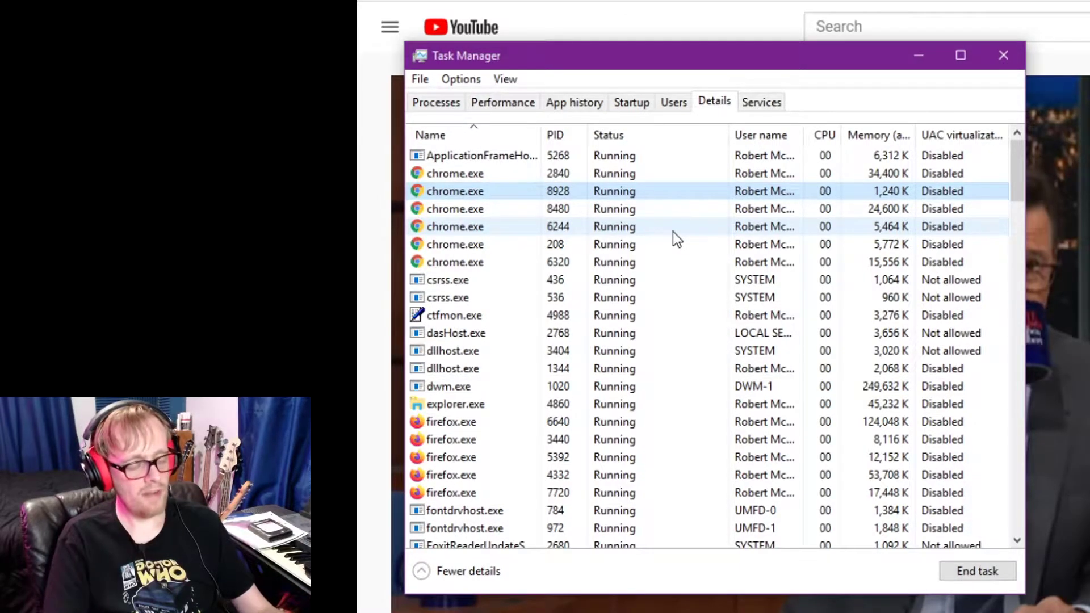
pyautogui.press('m')
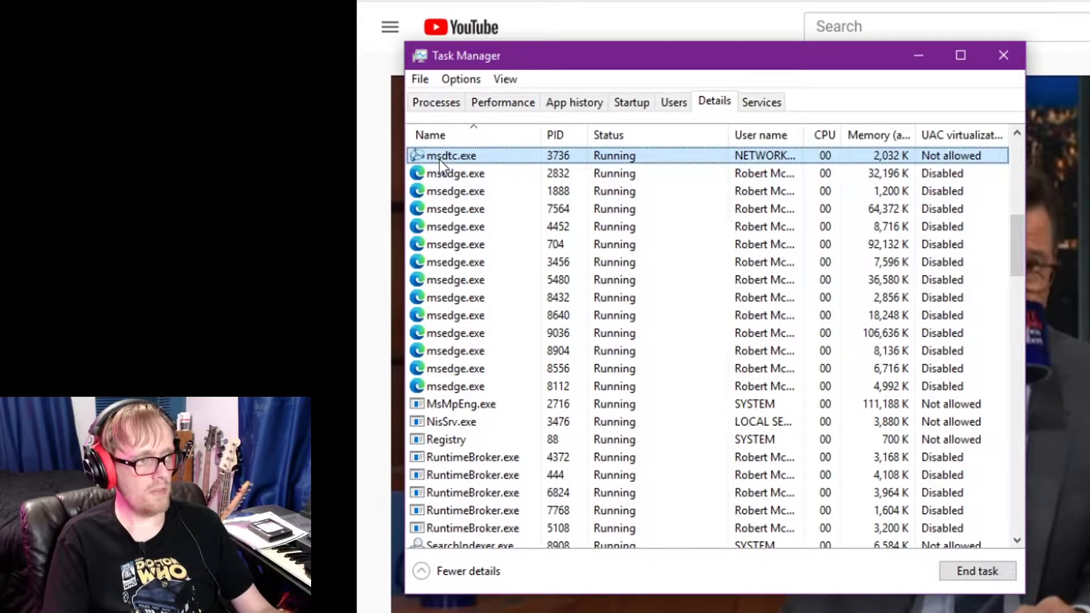
pyautogui.scroll(1, 443, 168)
pyautogui.scroll(-1, 449, 164)
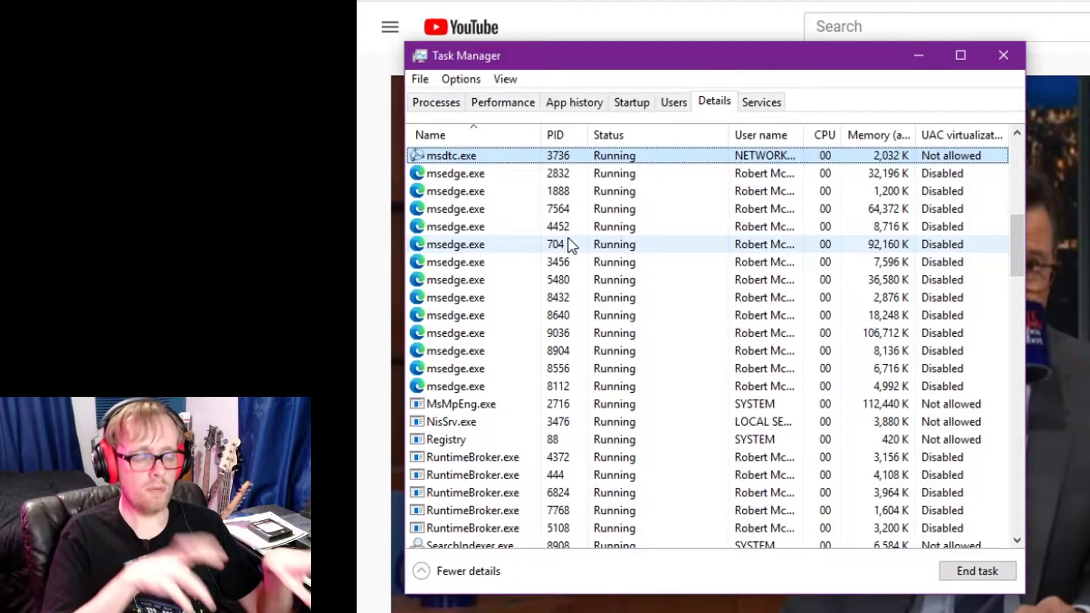
pyautogui.click(480, 266)
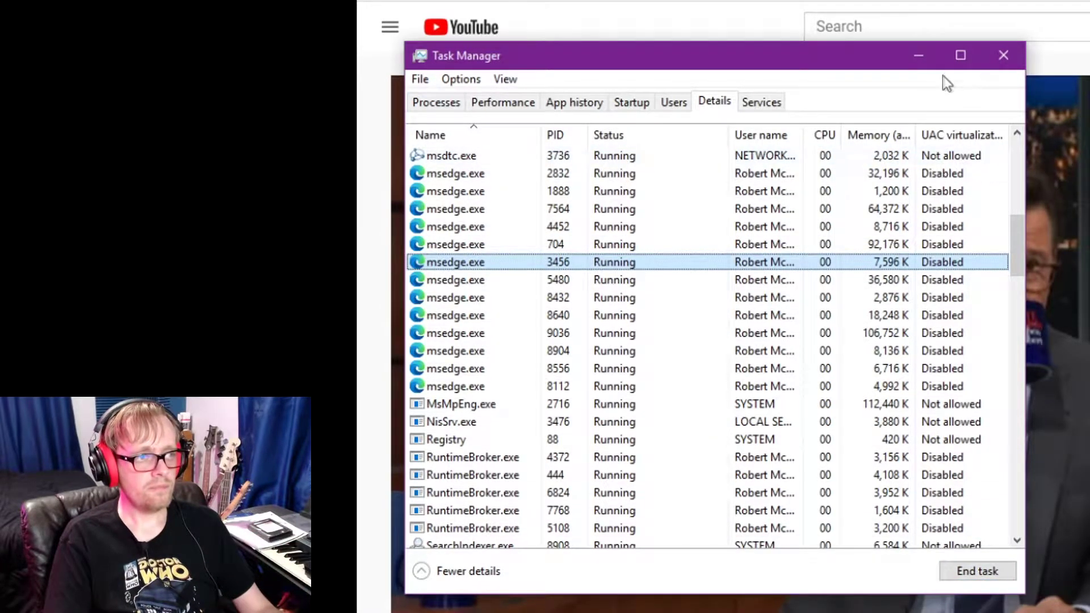
pyautogui.click(920, 54)
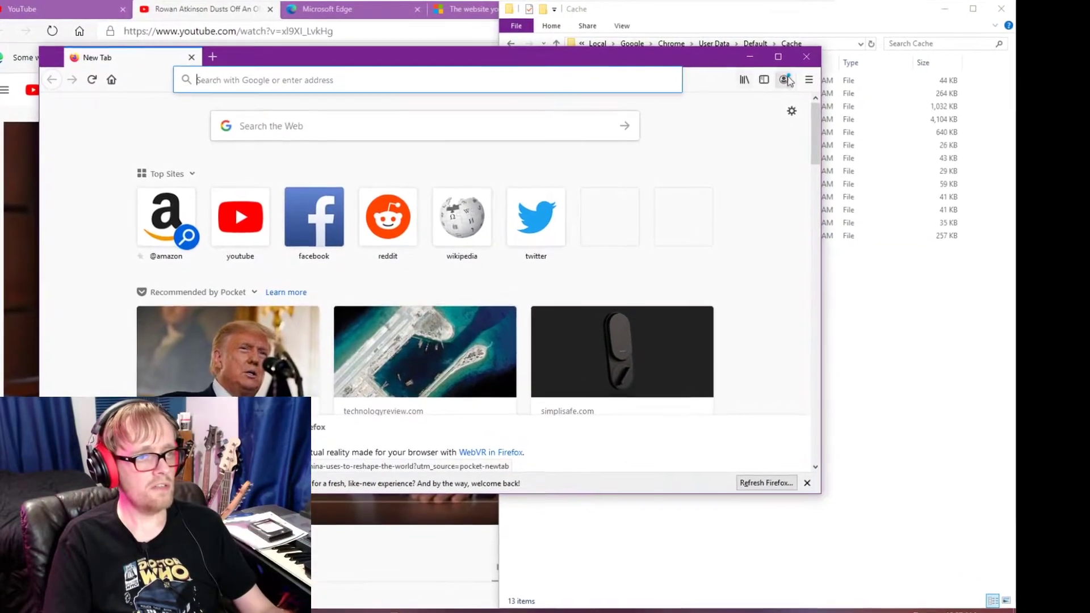
# Step: Dock the Firefox window beside the Cache folder window and switch to File Explorer
pyautogui.click(773, 243)
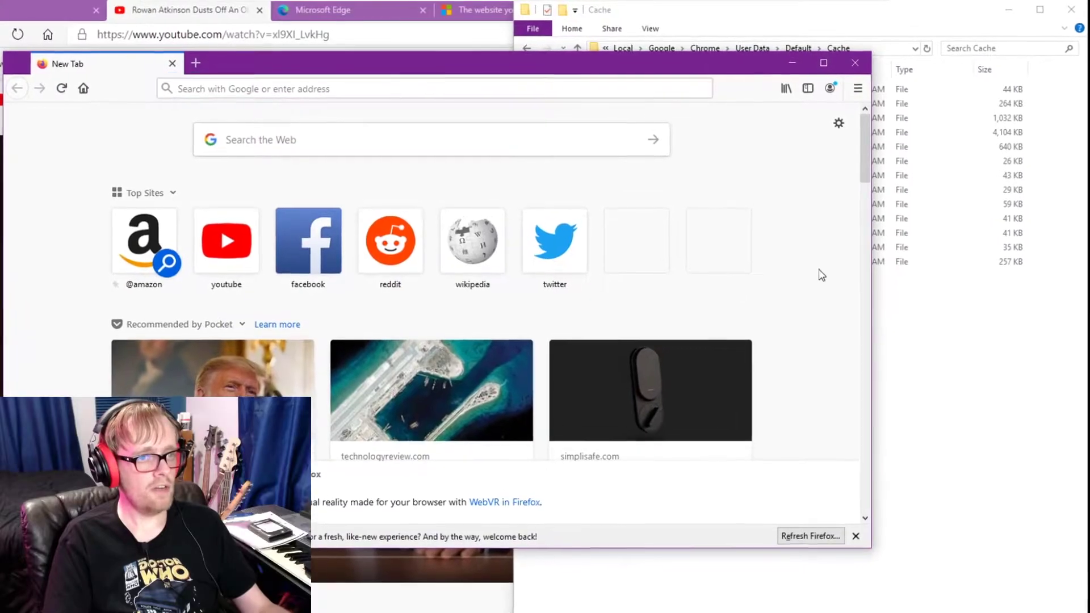
pyautogui.press('super+Left')
pyautogui.click(835, 279)
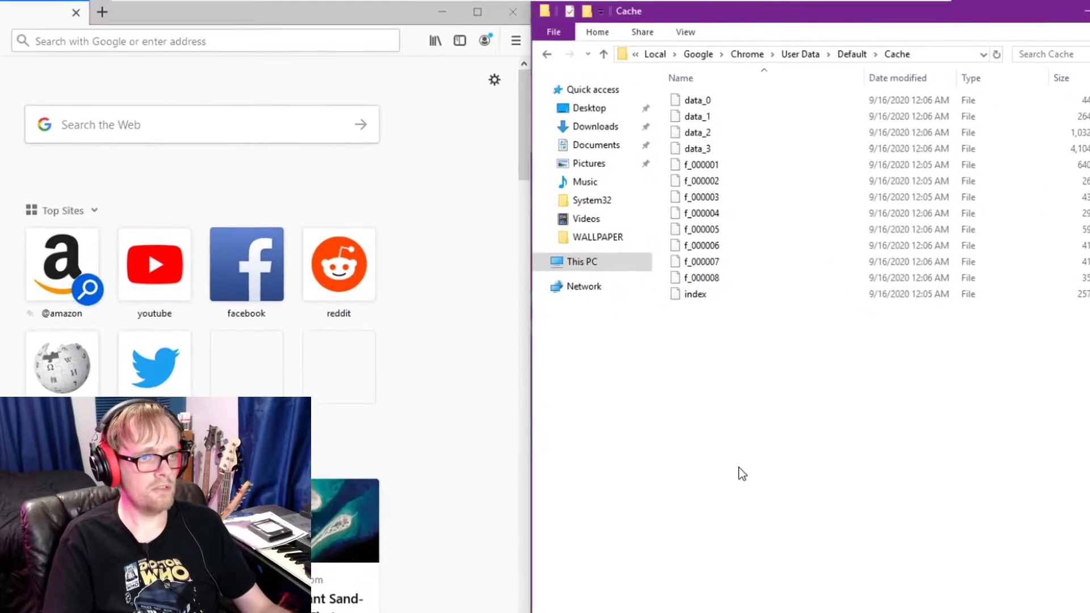
# Step: Open the Firefox cache folder at %userprofile%\appdata\local\Mozilla\Firefox\profiles\46kyc3mz.default\cache2 in File Explorer
pyautogui.hotkey('alt', 'd')
pyautogui.write('%s')
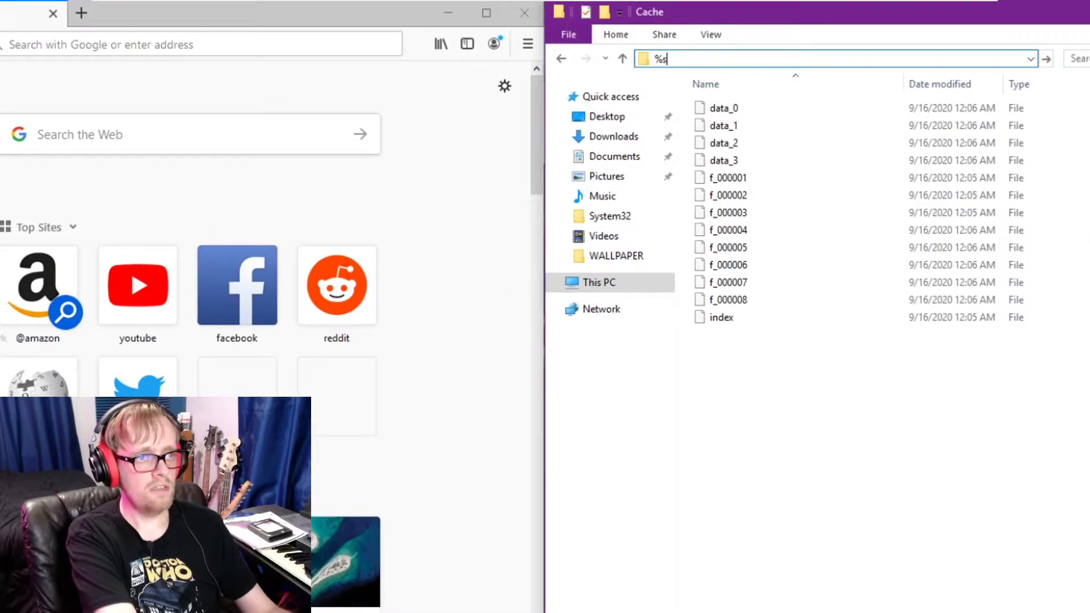
pyautogui.write('serprofile%\\appdata\\local\\')
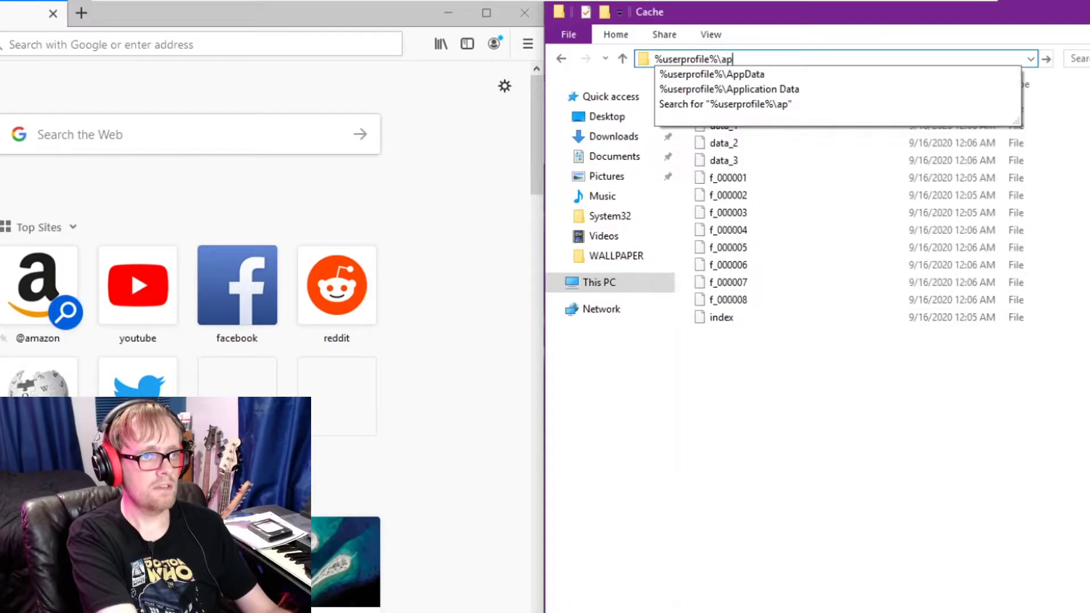
pyautogui.write('mi')
pyautogui.press('BackSpace')
pyautogui.press('BackSpace')
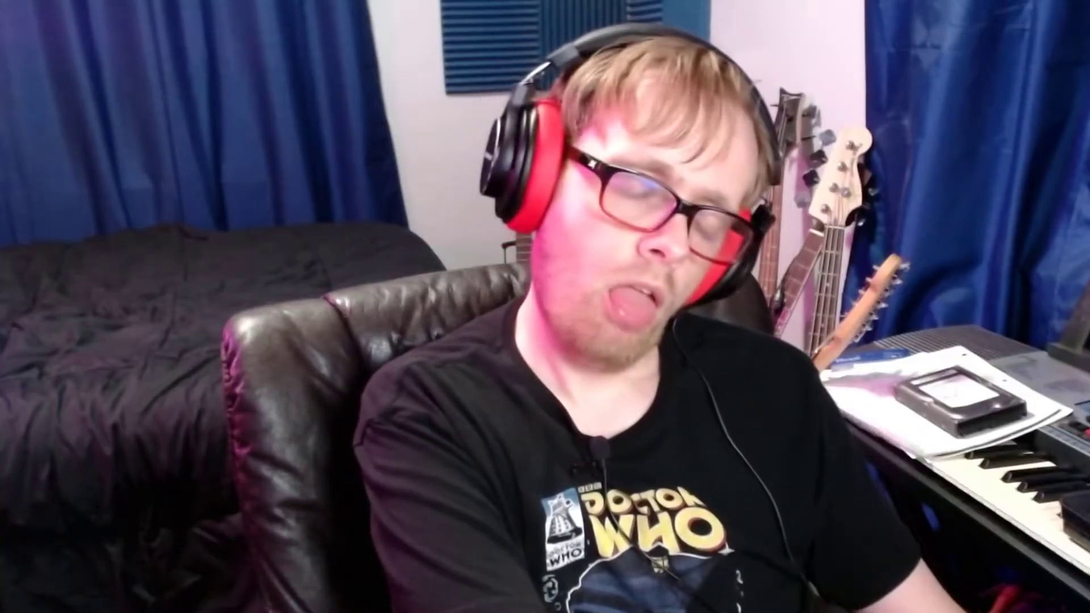
pyautogui.write('m')
pyautogui.write('oz')
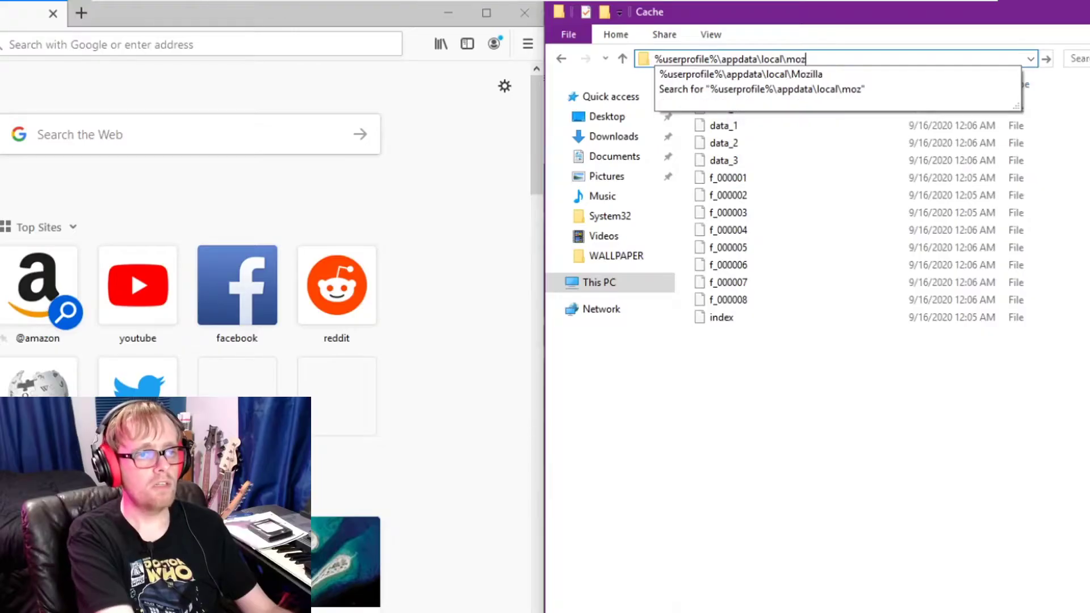
pyautogui.press('Down')
pyautogui.write('ire')
pyautogui.press('Down')
pyautogui.write('\\profiles\\')
pyautogui.press('Down')
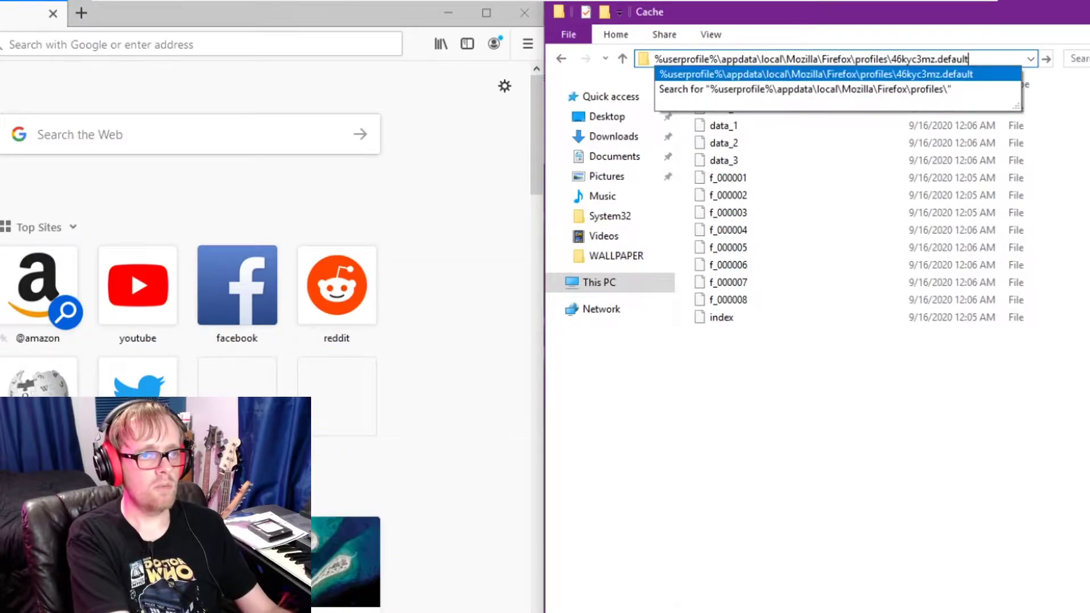
pyautogui.write('\\cache2')
pyautogui.press('Return')
# Step: Check the contents of the entries and doomed subfolders of cache2, ending in the entries folder
pyautogui.press('Down')
pyautogui.press('Return')
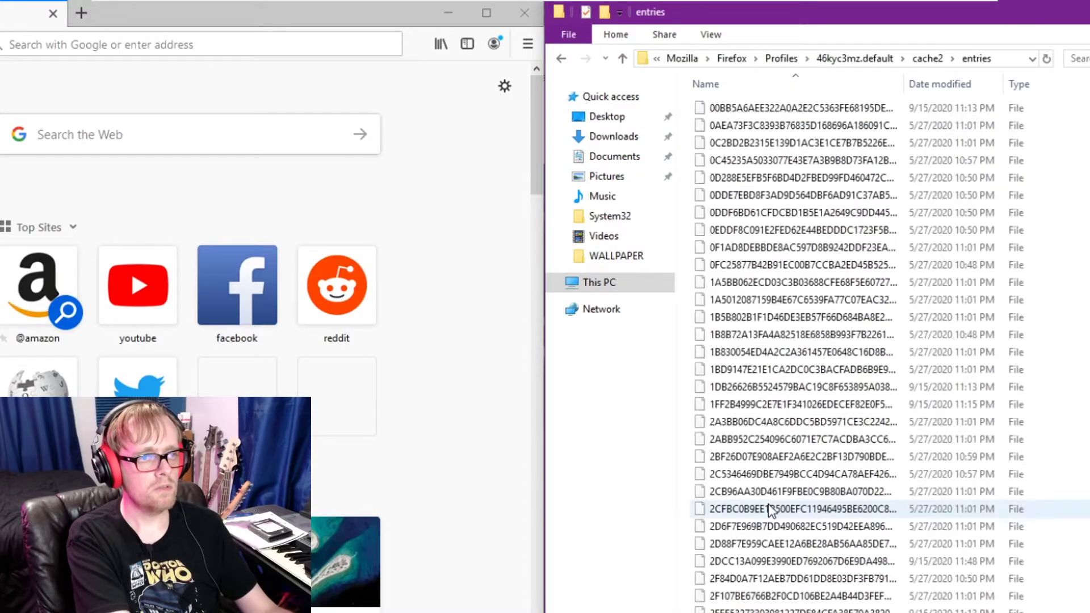
pyautogui.press('BackSpace')
pyautogui.press('Up')
pyautogui.press('Return')
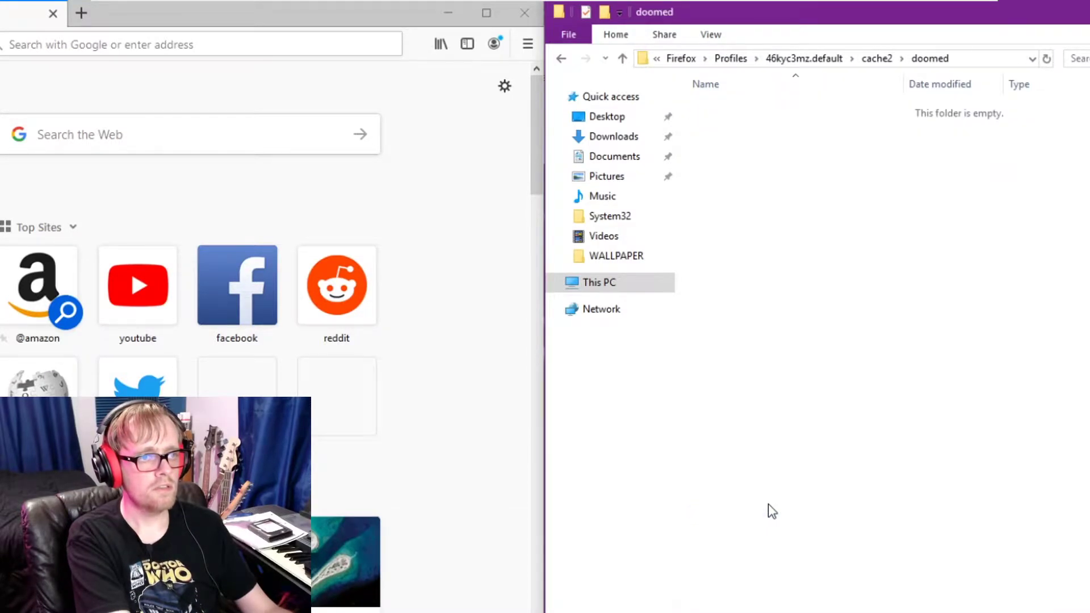
pyautogui.press('BackSpace')
pyautogui.press('Down')
pyautogui.press('Return')
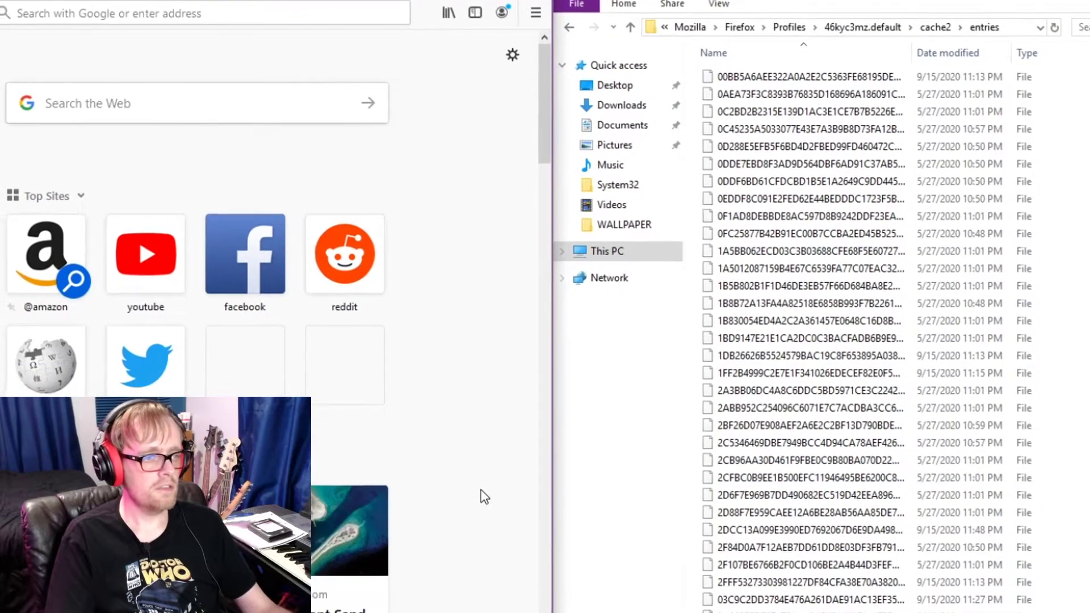
# Step: Clear Firefox's browsing history, logins, form history, cookies and cache with the time range set to Everything
pyautogui.hotkey('ctrl', 'shift', 'Delete')
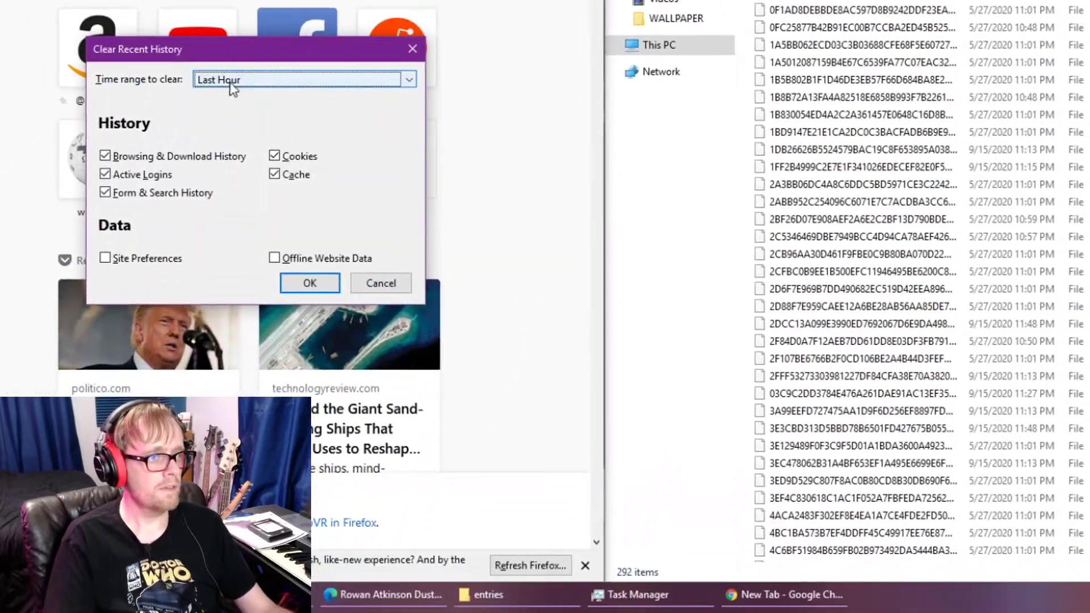
pyautogui.click(233, 84)
pyautogui.press('Down')
pyautogui.press('Down')
pyautogui.press('Down')
pyautogui.press('Down')
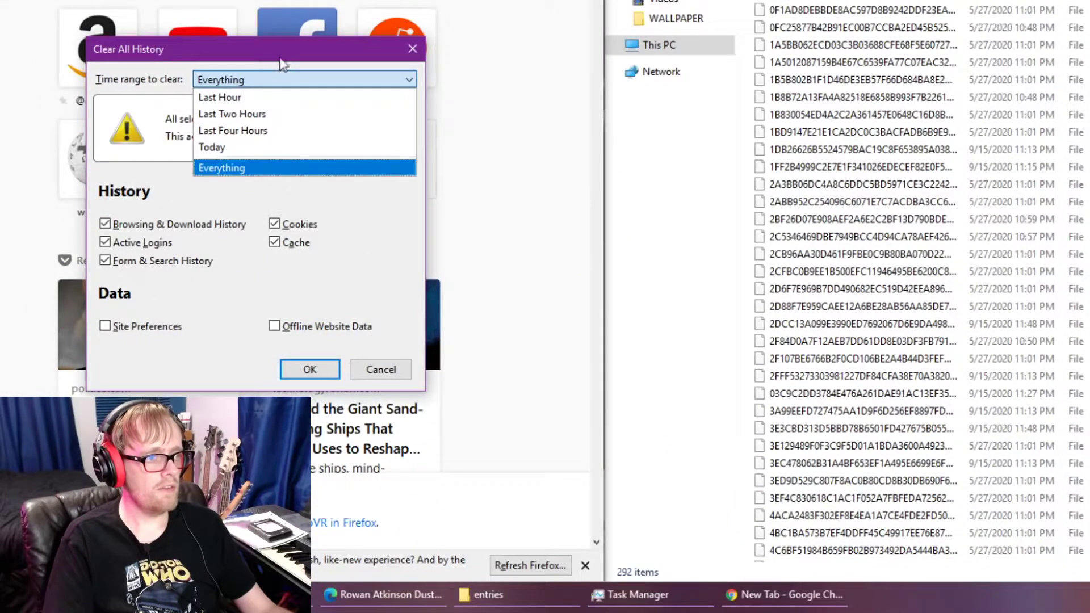
pyautogui.press('Return')
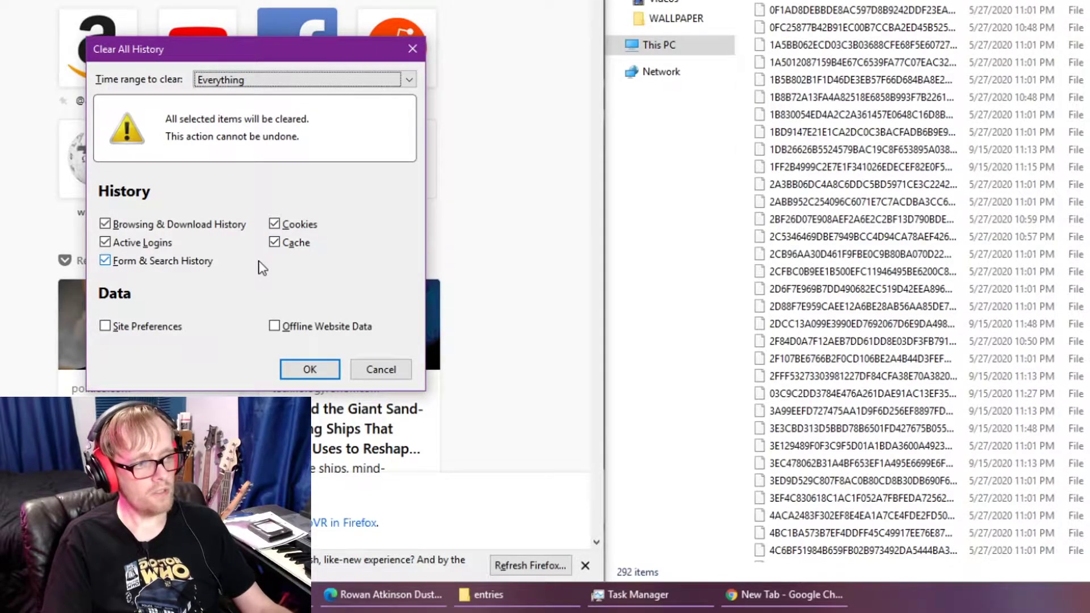
pyautogui.click(312, 370)
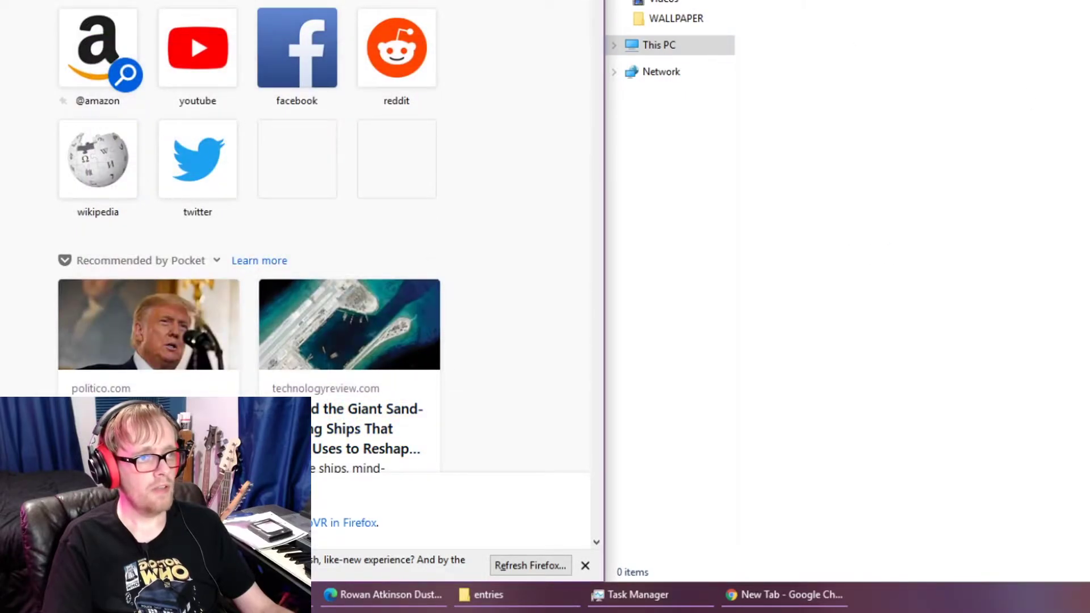
# Step: Switch to the Internet Explorer window, highlight its page heading briefly, and dock the window beside File Explorer
pyautogui.click(479, 9)
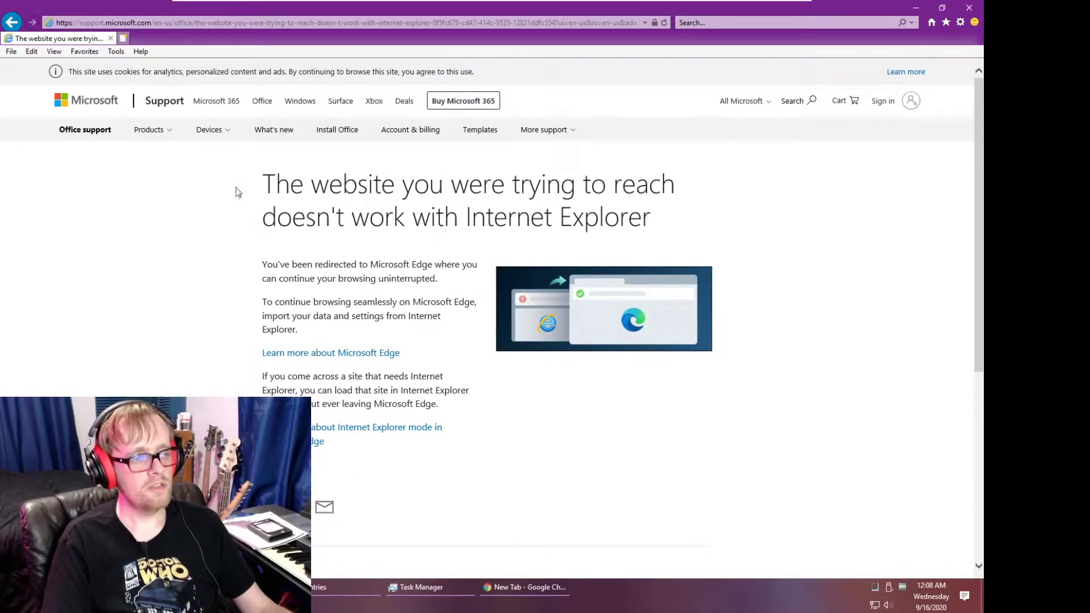
pyautogui.moveTo(262, 183); pyautogui.dragTo(653, 228)
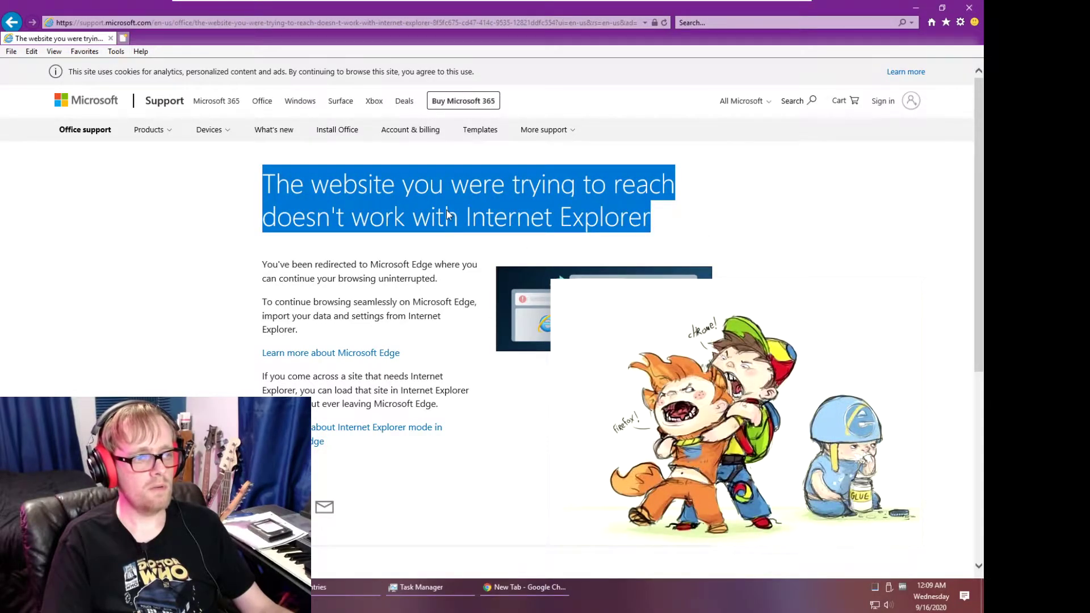
pyautogui.click(437, 241)
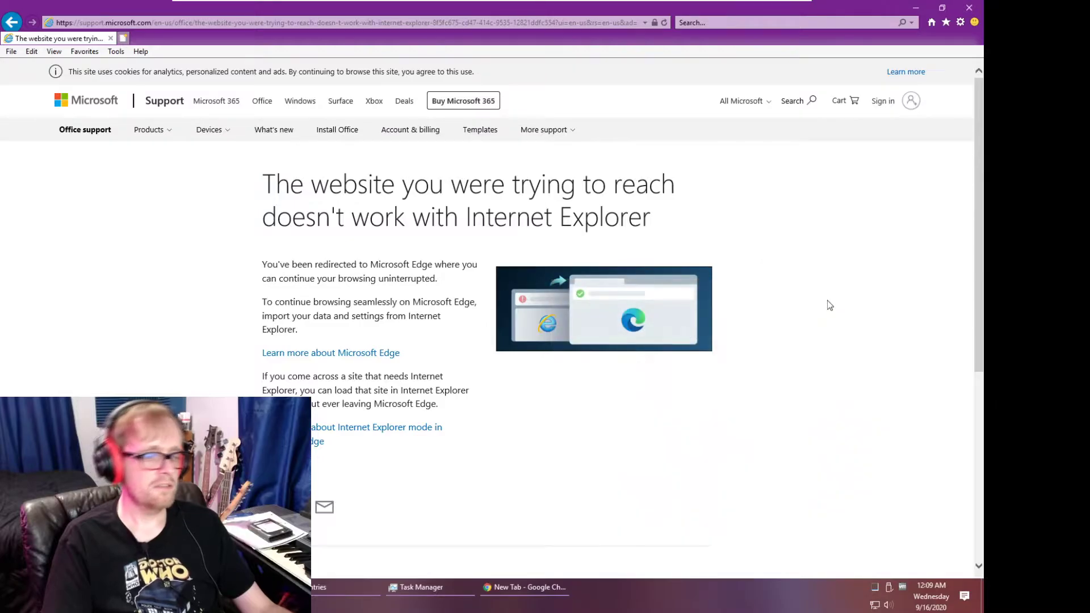
pyautogui.press('super+Left')
# Step: Open the Internet Explorer cache folder at %userprofile%\appdata\local\microsoft\windows\INetCache in File Explorer
pyautogui.hotkey('alt', 'd')
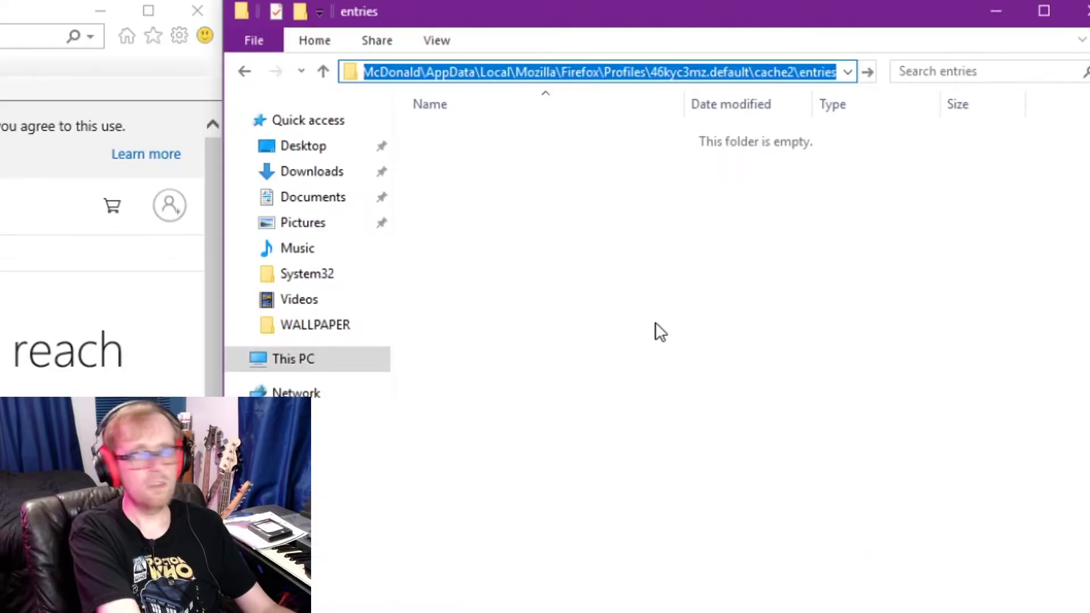
pyautogui.write('%userp')
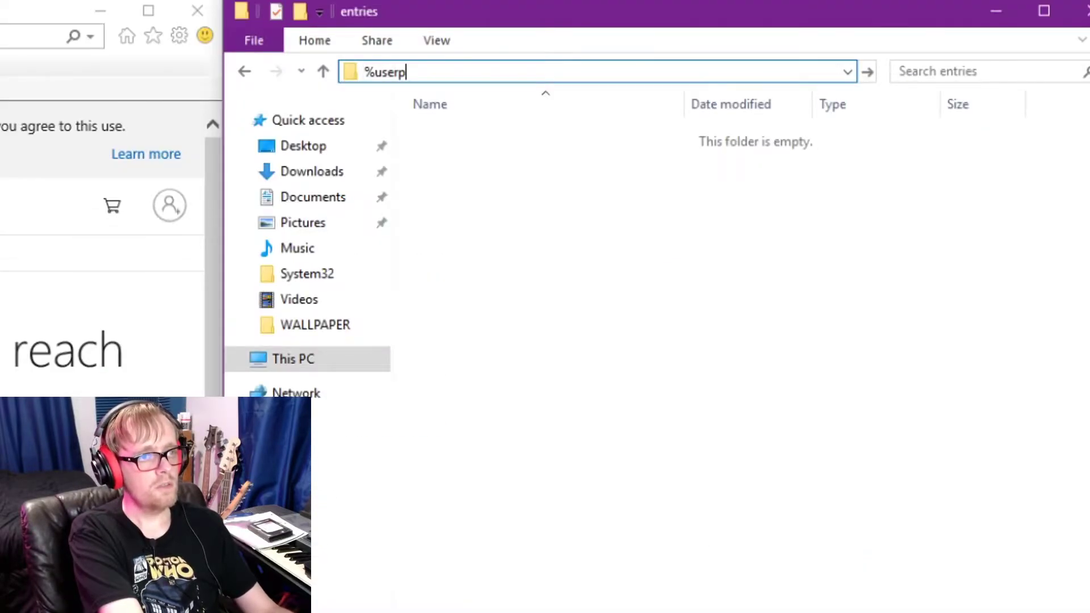
pyautogui.write('rofile%\\appdat')
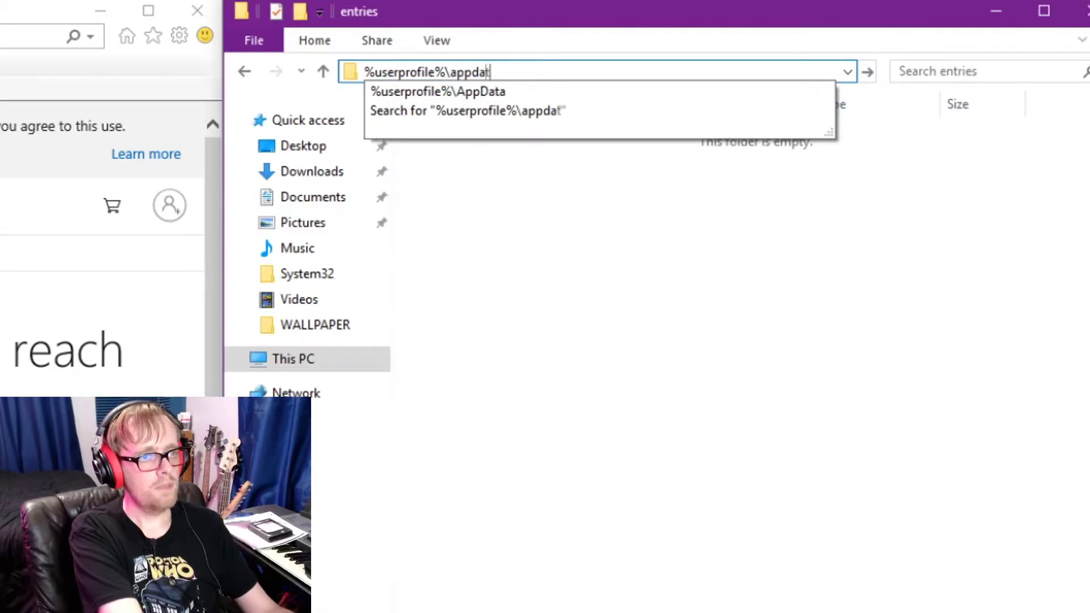
pyautogui.write('a\\local\\mic')
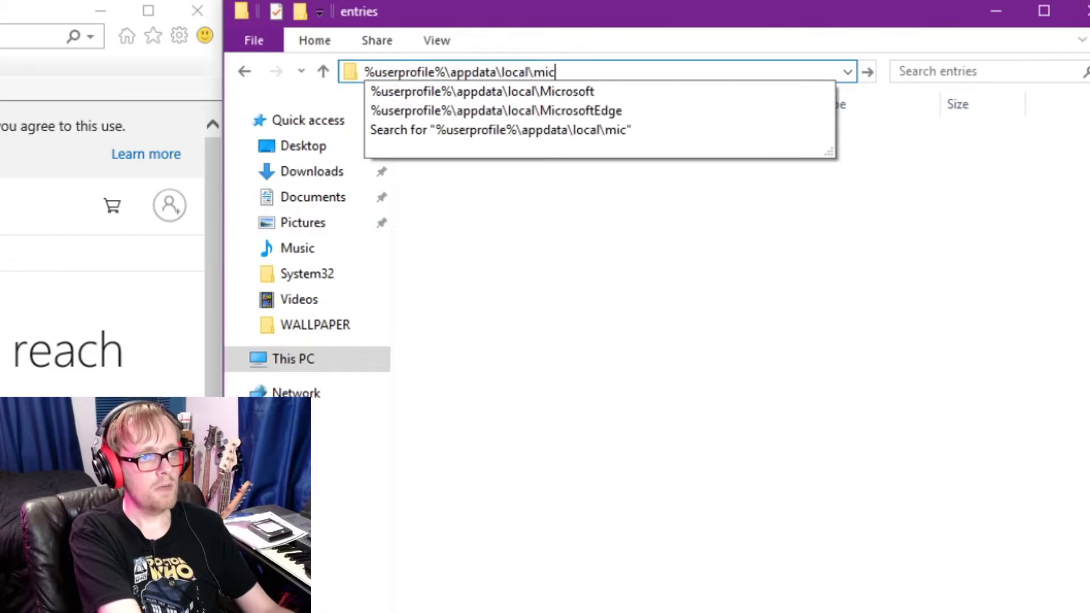
pyautogui.write('rosoft\\windo')
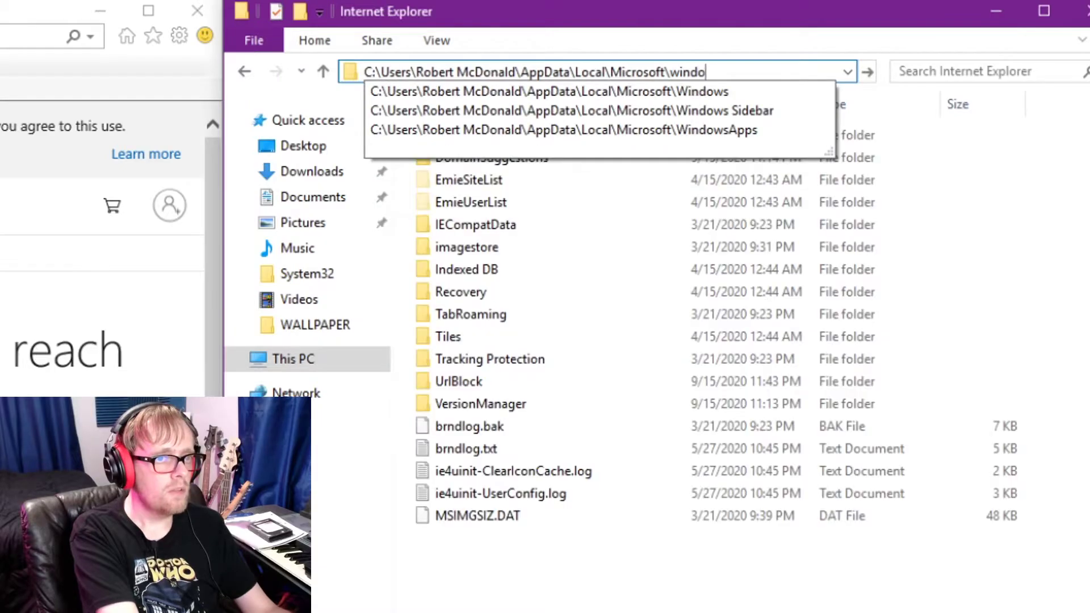
pyautogui.write('ws\\inet')
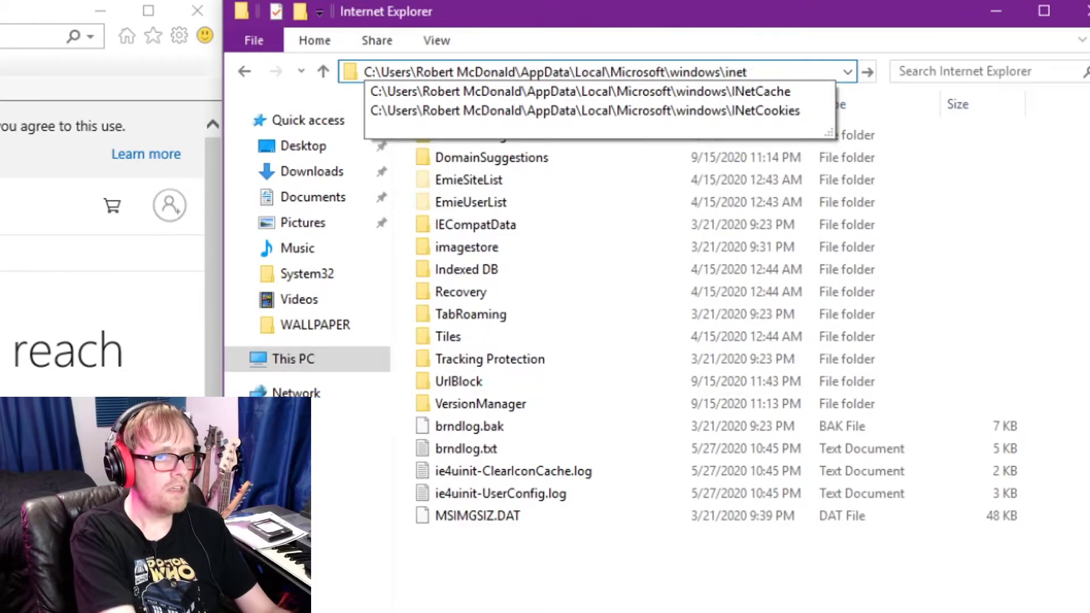
pyautogui.press('Down')
pyautogui.press('Return')
# Step: Open the Low subfolder of INetCache and try to open its Content.IE5 folder
pyautogui.press('l')
pyautogui.press('Return')
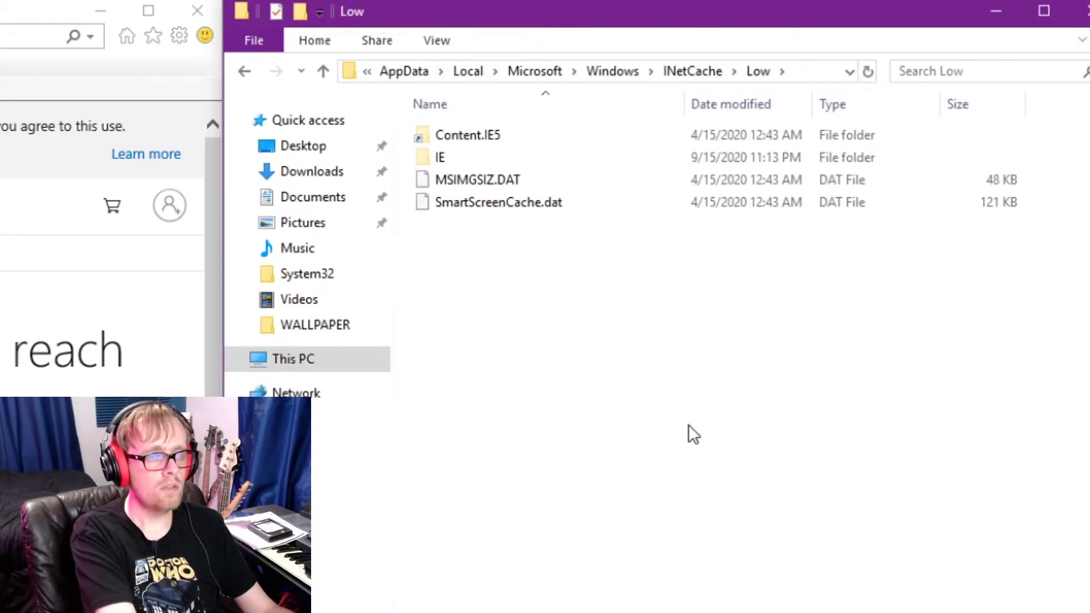
pyautogui.press('c')
pyautogui.press('Return')
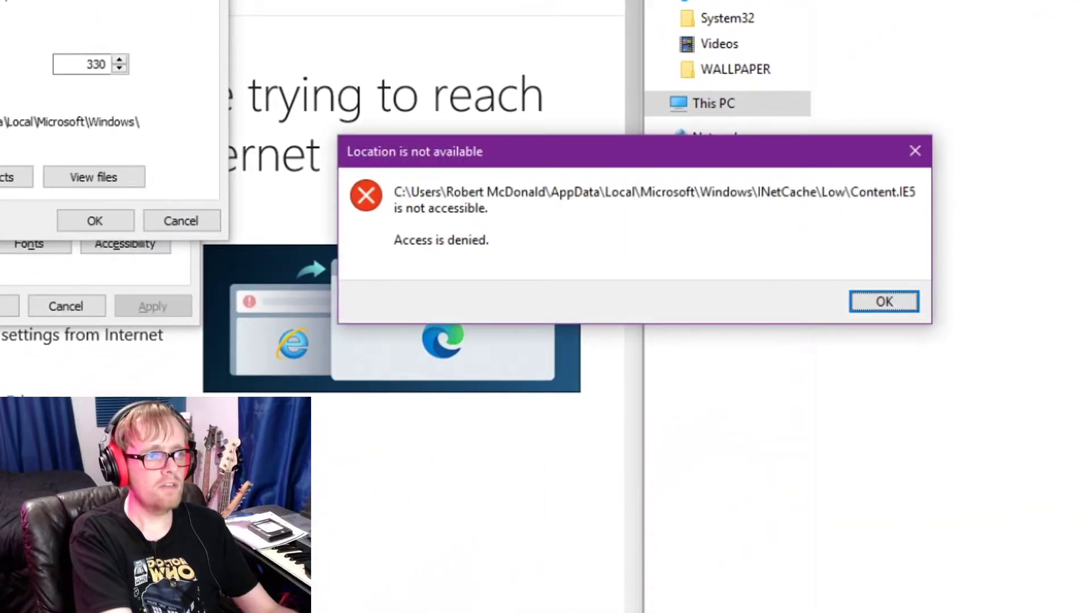
pyautogui.press('Return')
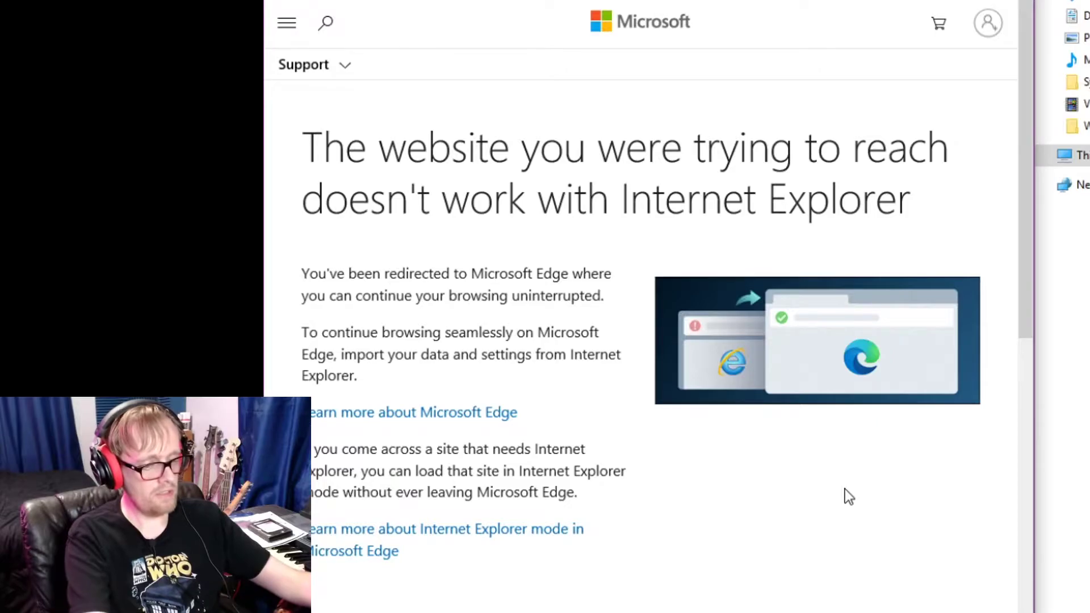
# Step: Delete Internet Explorer's browsing history with Preserve Favorites website data switched off, and close the browser
pyautogui.hotkey('ctrl', 'shift', 'Delete')
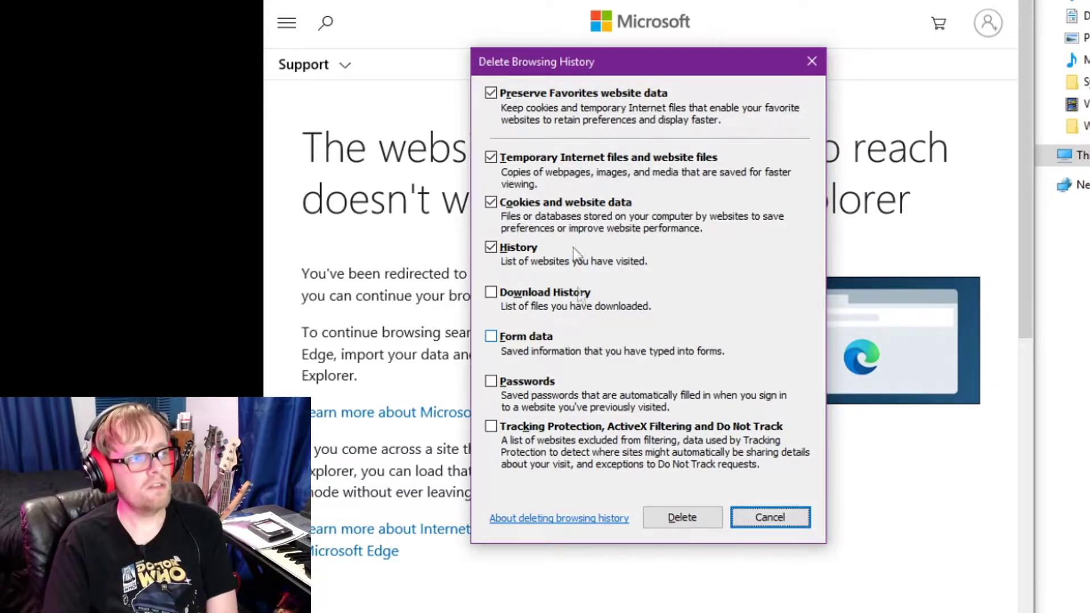
pyautogui.click(604, 95)
pyautogui.click(699, 520)
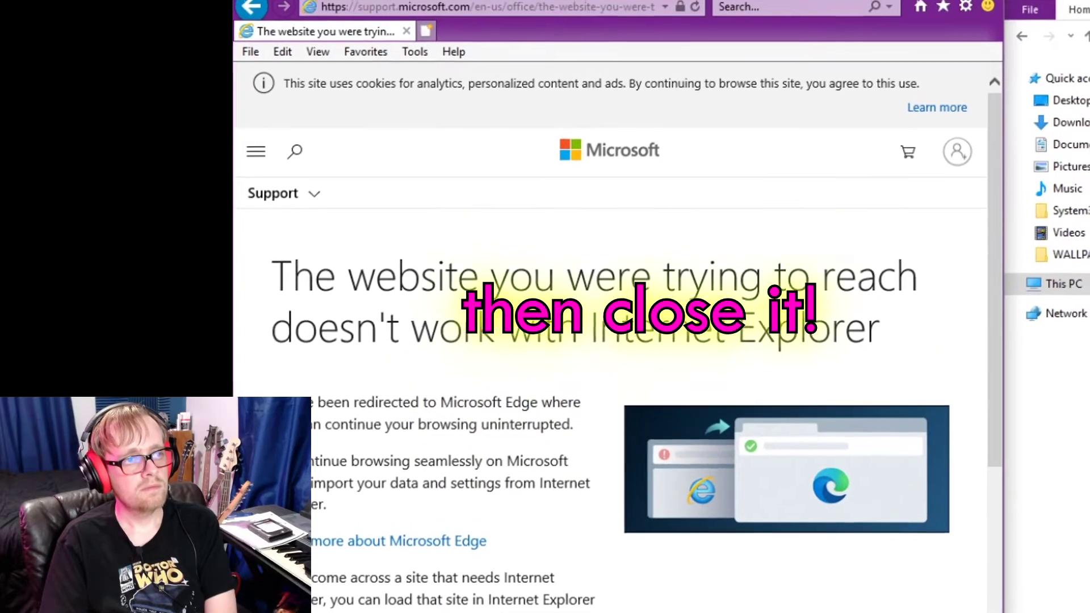
pyautogui.click(977, 0)
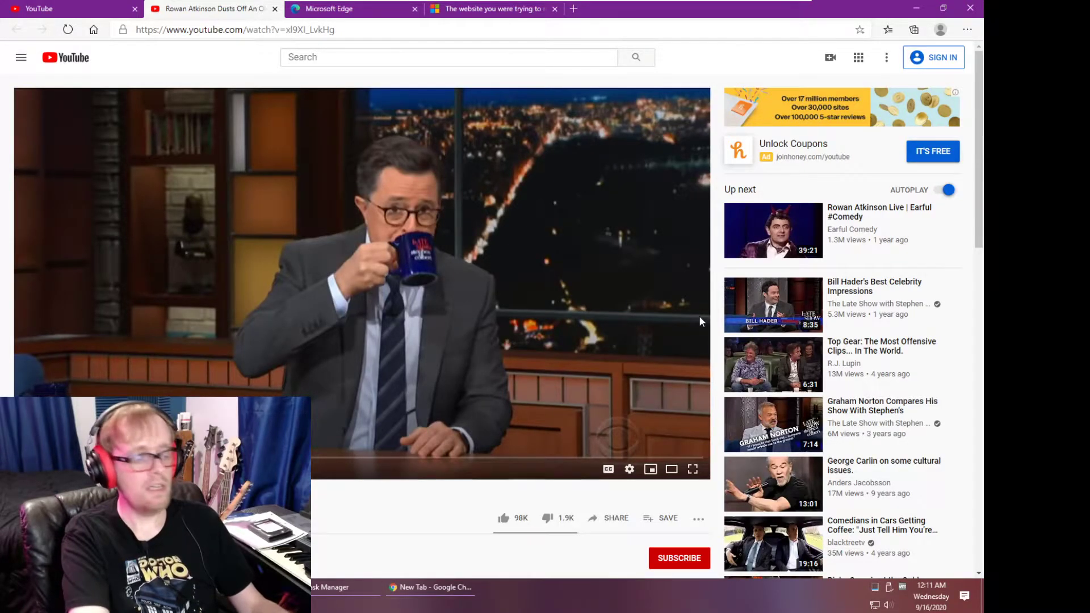
# Step: Open the clear browsing data dialog in Microsoft Edge and set its time range to All time
pyautogui.hotkey('ctrl', 'shift', 'Delete')
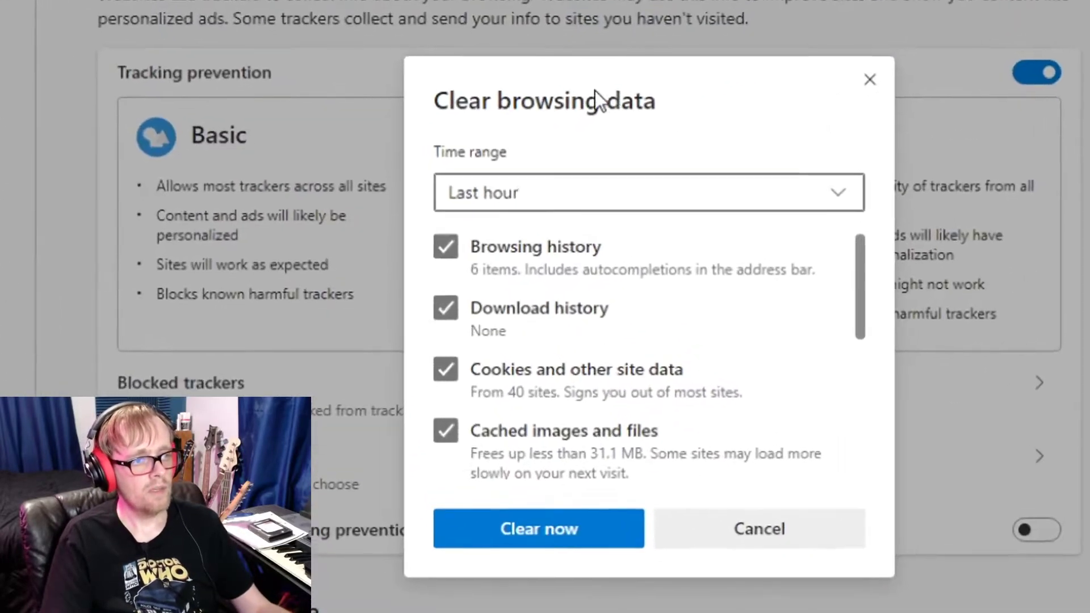
pyautogui.click(707, 201)
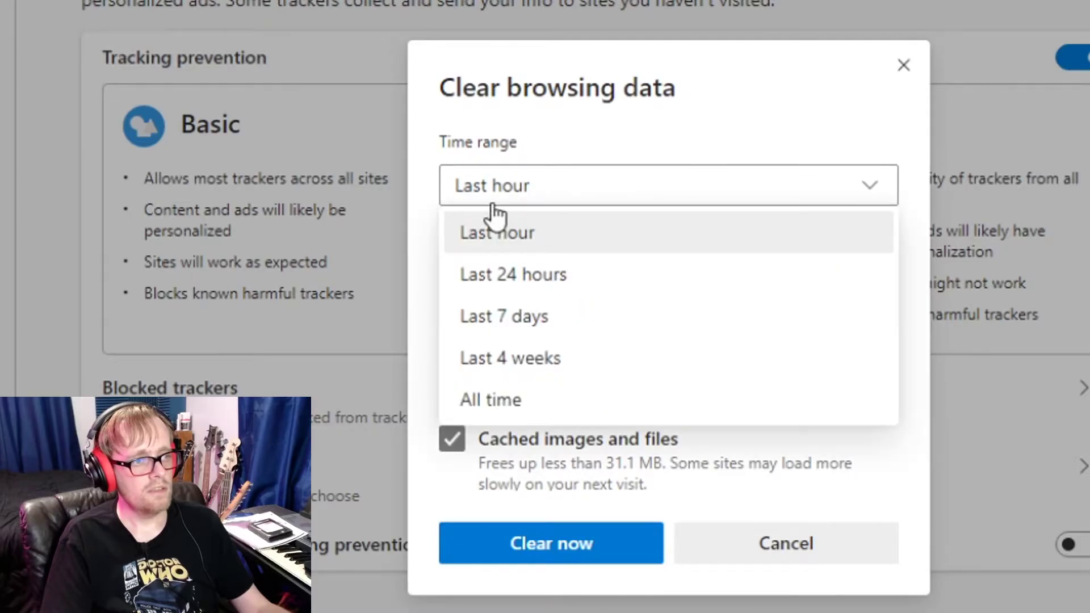
pyautogui.click(514, 397)
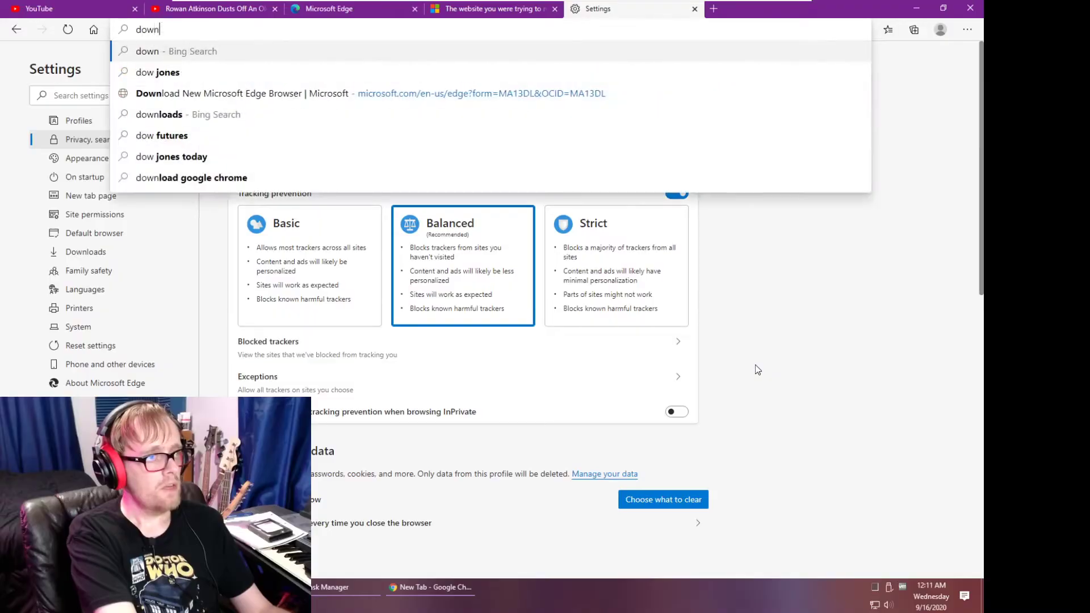
# Step: Search the web for "download ccleaner" and open the ccleaner.com download page from the results
pyautogui.write('load ccleaner')
pyautogui.press('Return')
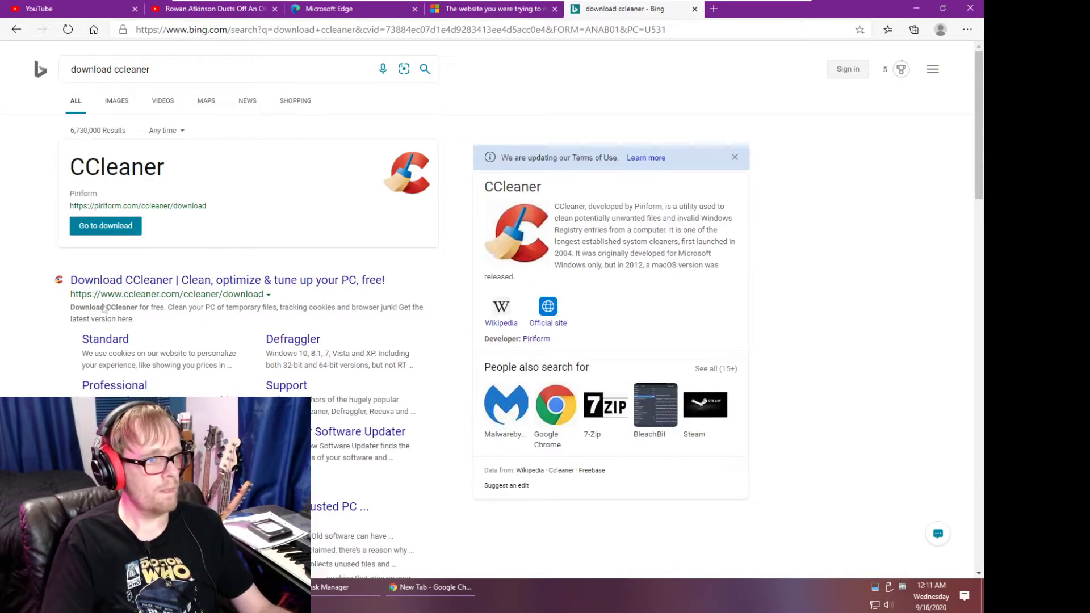
pyautogui.moveTo(179, 294); pyautogui.dragTo(210, 290)
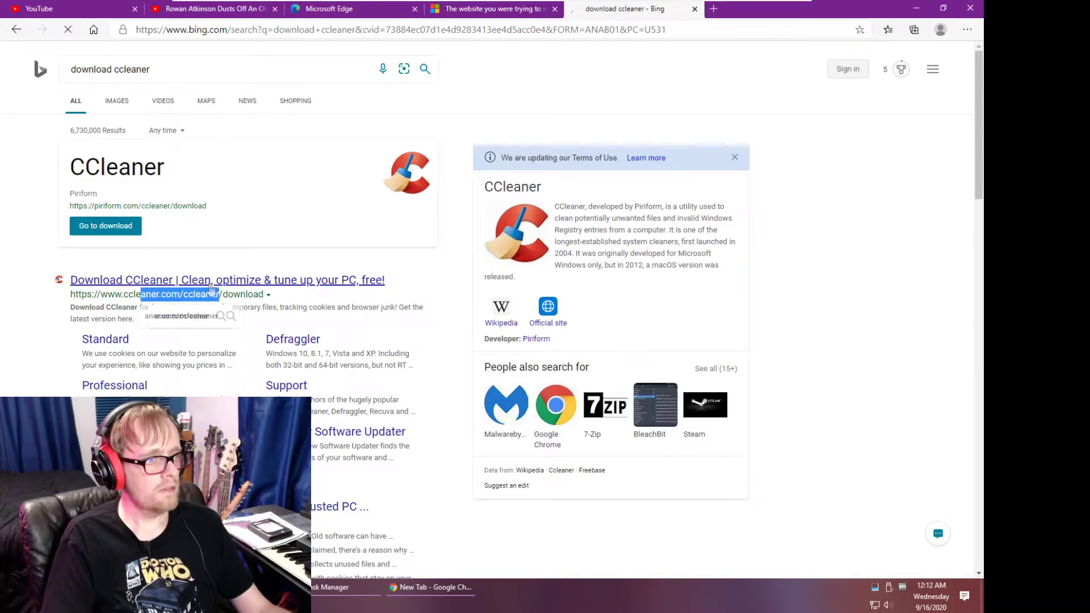
pyautogui.click(210, 289)
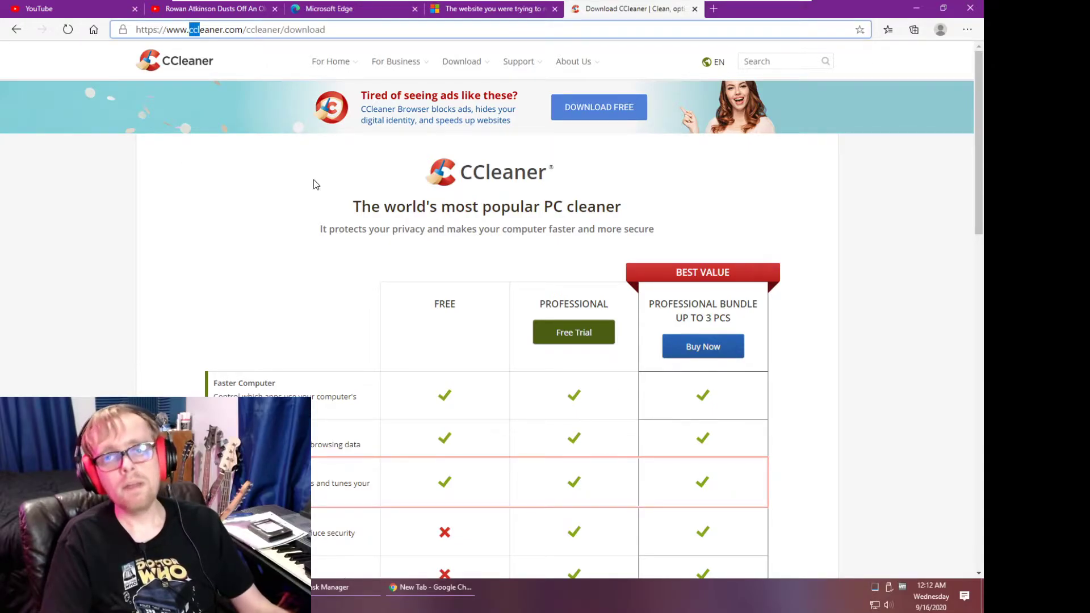
# Step: Download the free edition of CCleaner and show the downloaded ccsetup571.exe in its folder
pyautogui.scroll(-3, 562, 163)
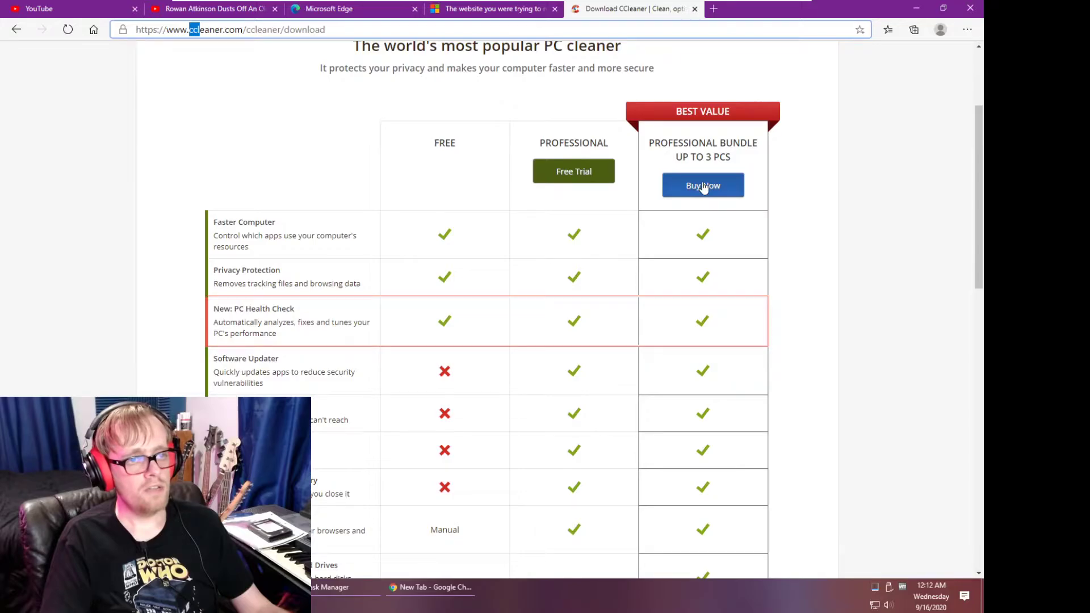
pyautogui.scroll(-6, 441, 170)
pyautogui.scroll(-2, 445, 238)
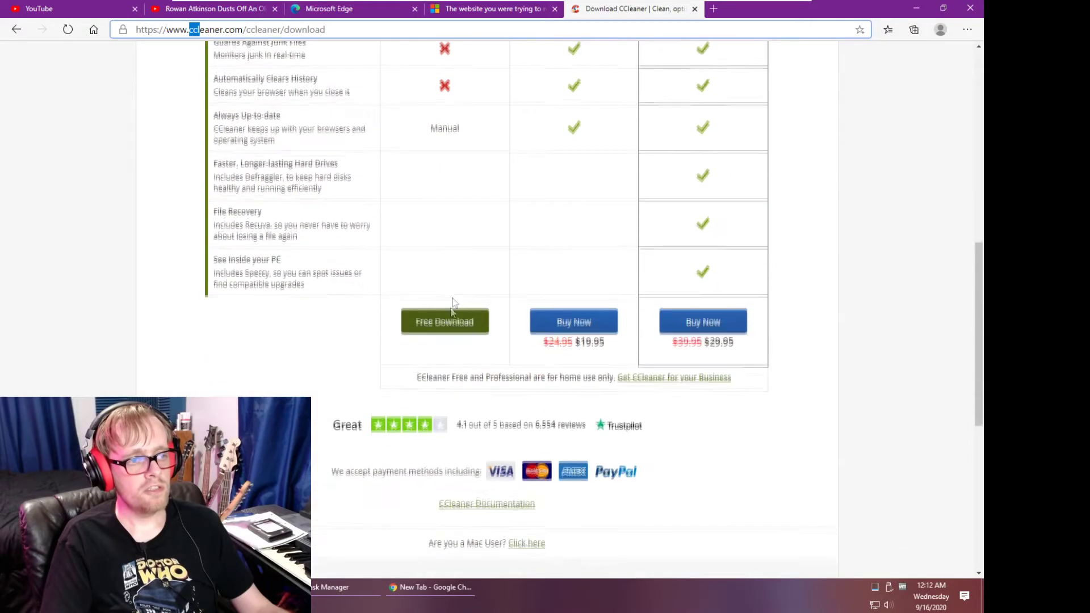
pyautogui.click(448, 321)
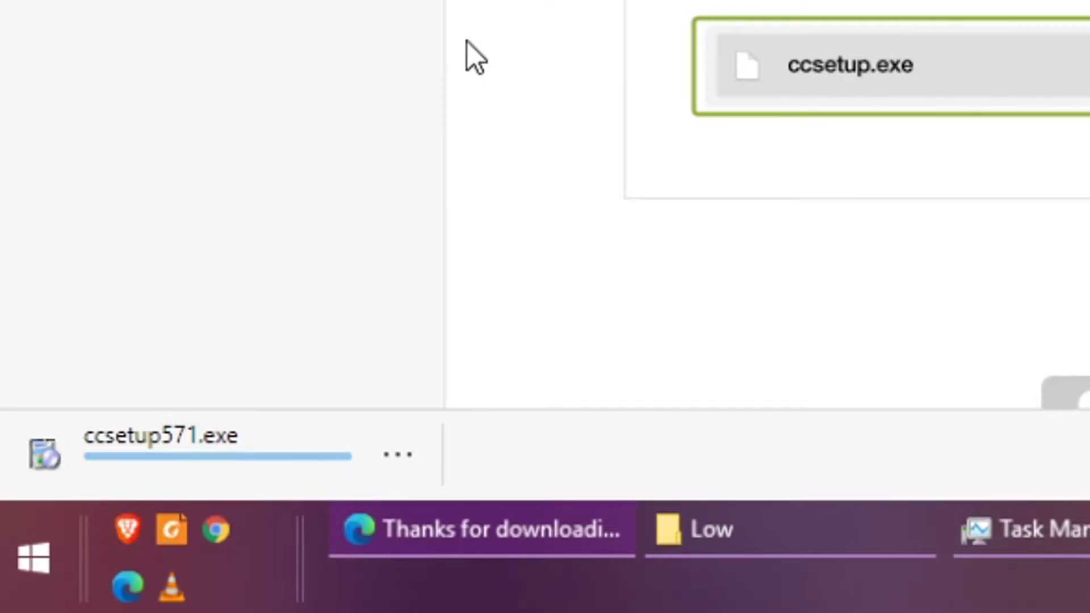
pyautogui.click(410, 471)
pyautogui.click(575, 212)
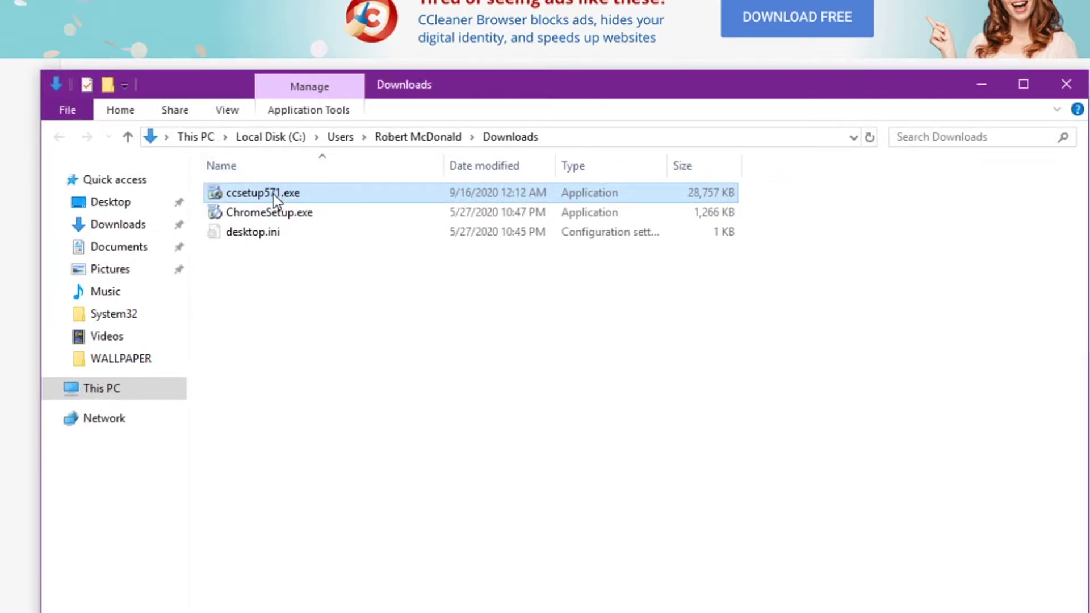
# Step: Launch ccsetup571.exe, review the custom install options, and install CCleaner while declining the AVG Antivirus Free offer
pyautogui.rightClick(274, 194)
pyautogui.click(316, 207)
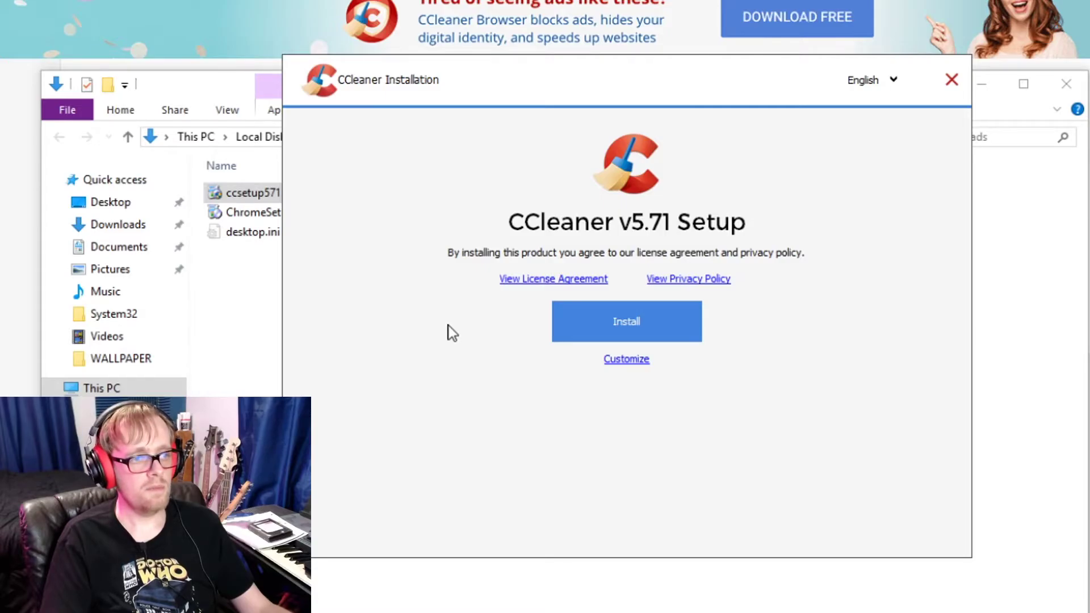
pyautogui.click(619, 361)
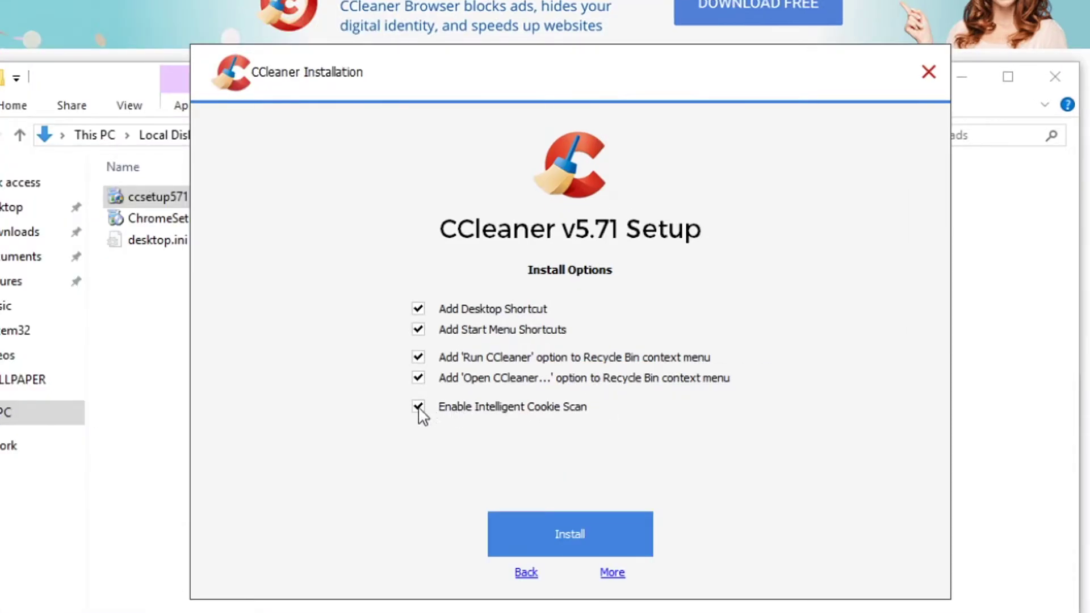
pyautogui.click(642, 528)
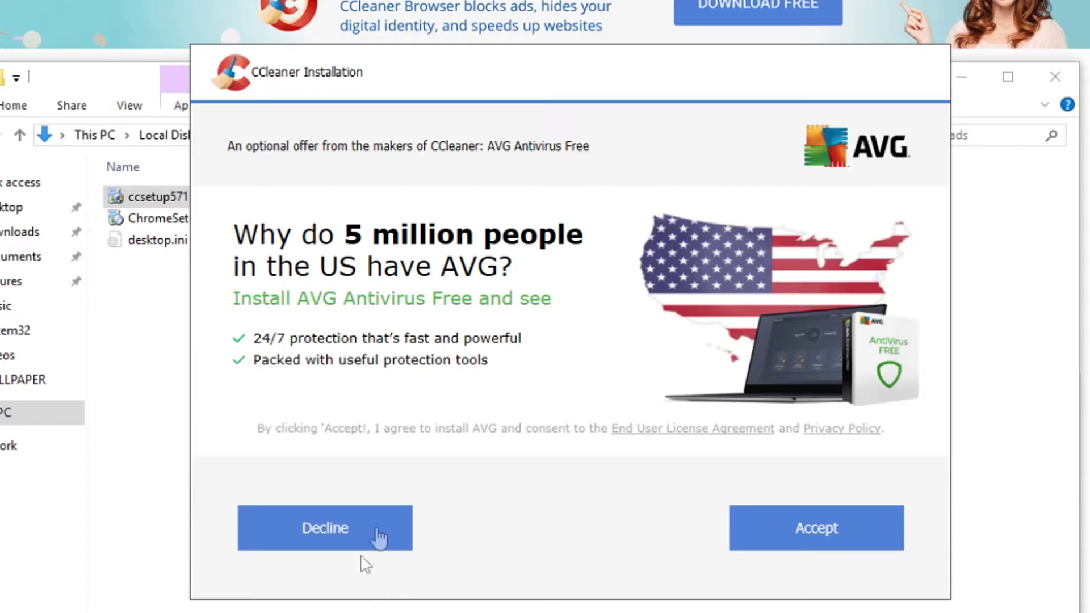
pyautogui.click(324, 520)
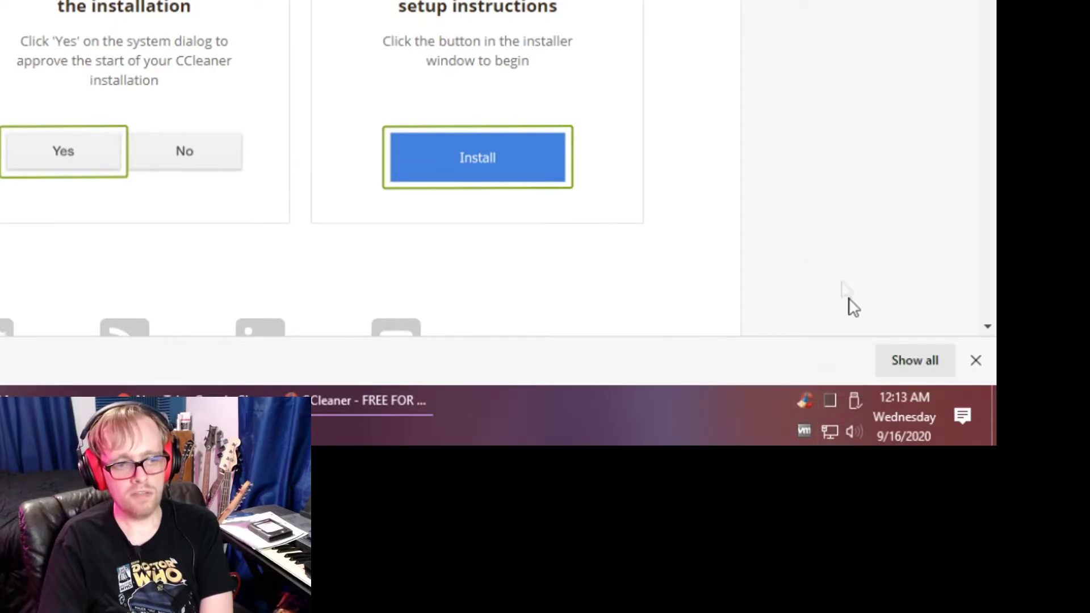
# Step: Switch off CCleaner's junk file notification and Smart Cleaning in its options, and close the Downloads folder window
pyautogui.click(811, 398)
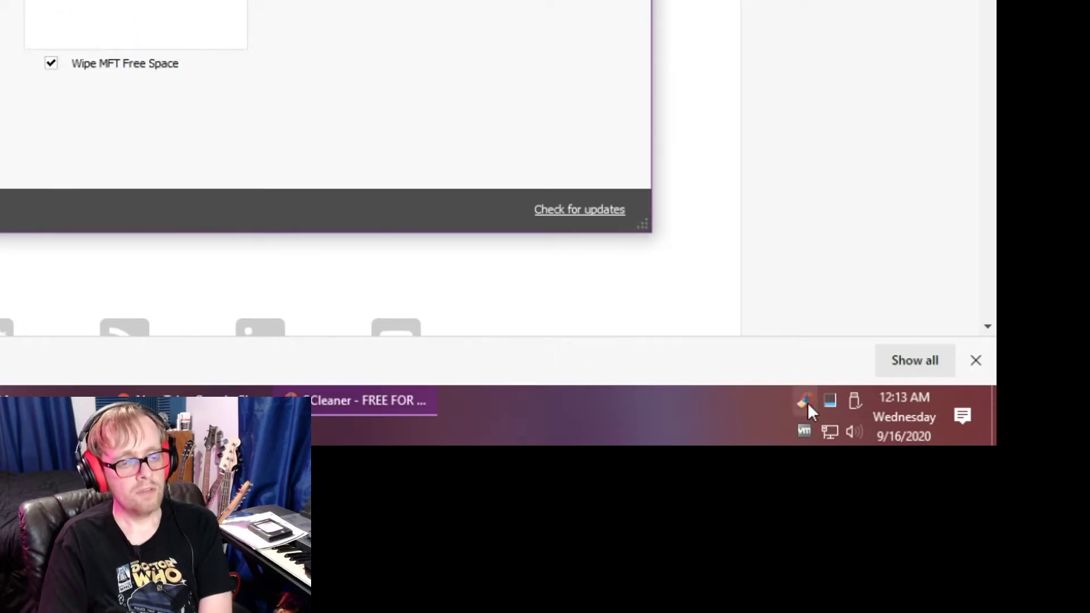
pyautogui.rightClick(810, 410)
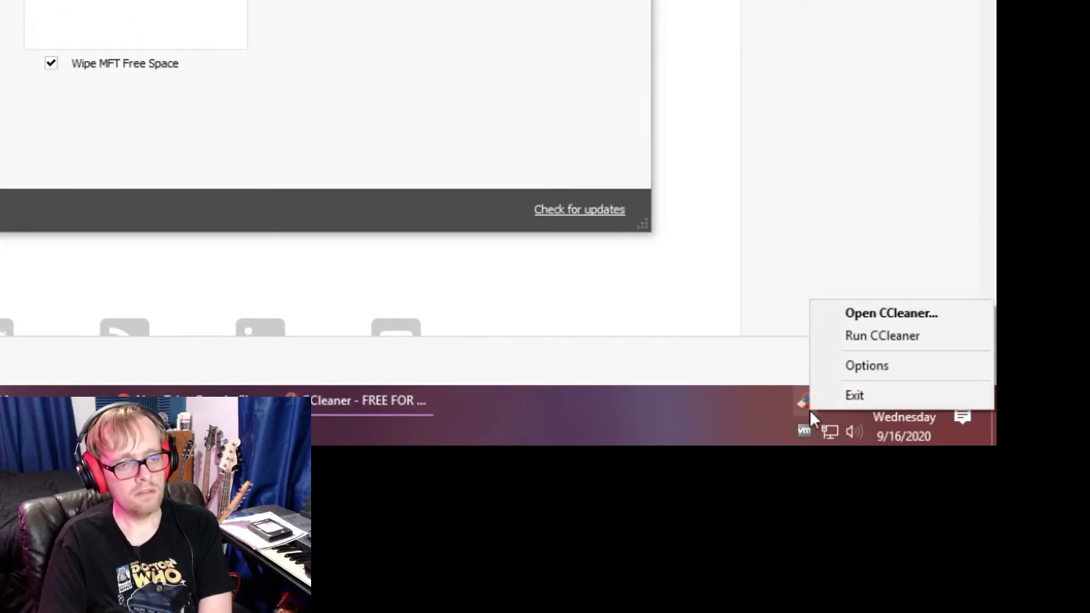
pyautogui.click(870, 369)
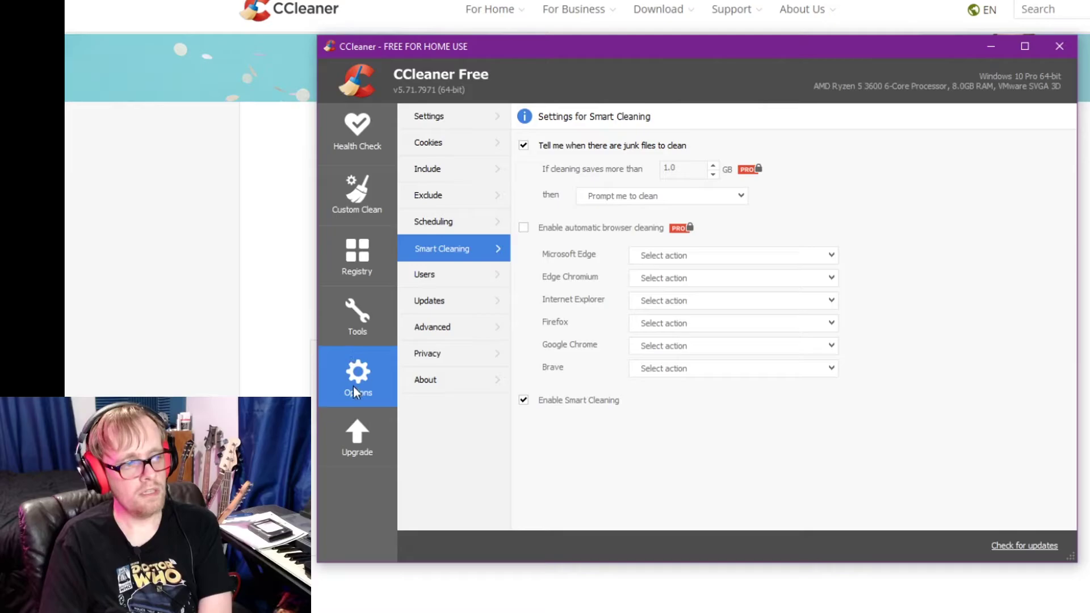
pyautogui.click(524, 146)
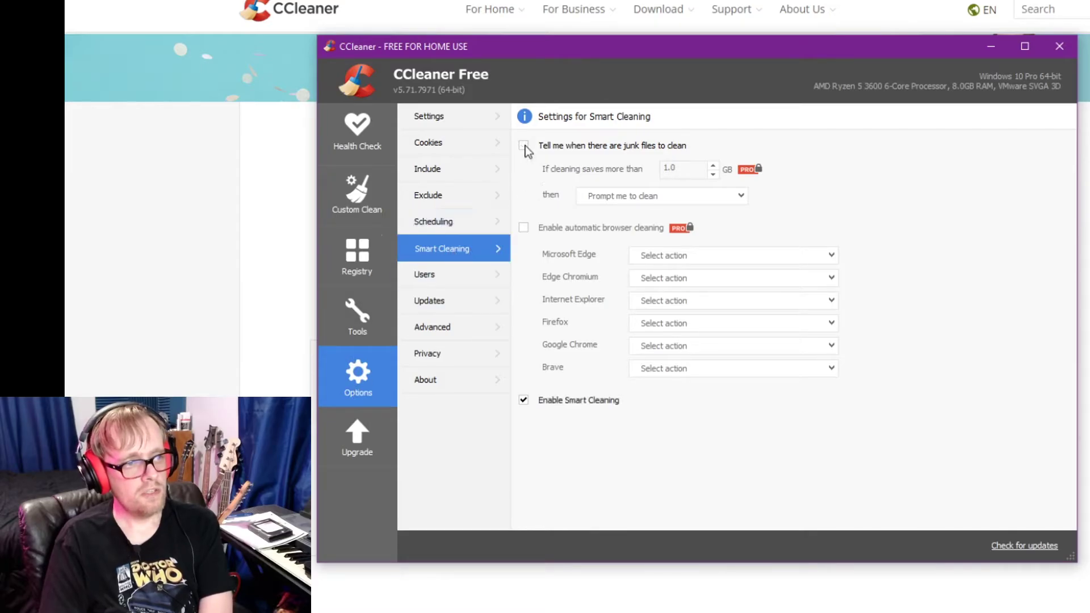
pyautogui.click(524, 401)
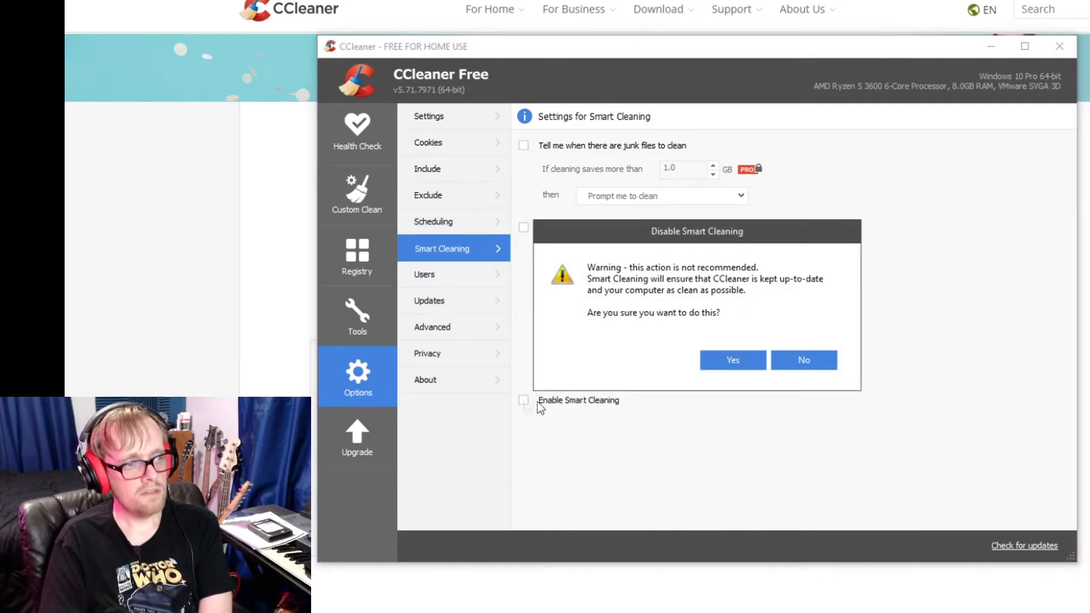
pyautogui.click(731, 362)
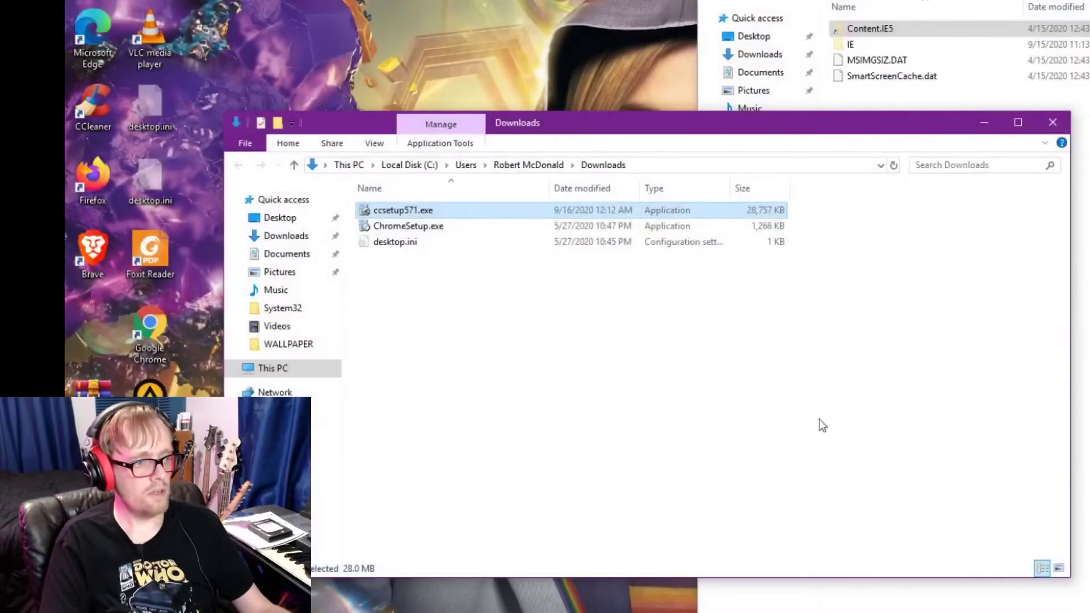
pyautogui.click(1053, 122)
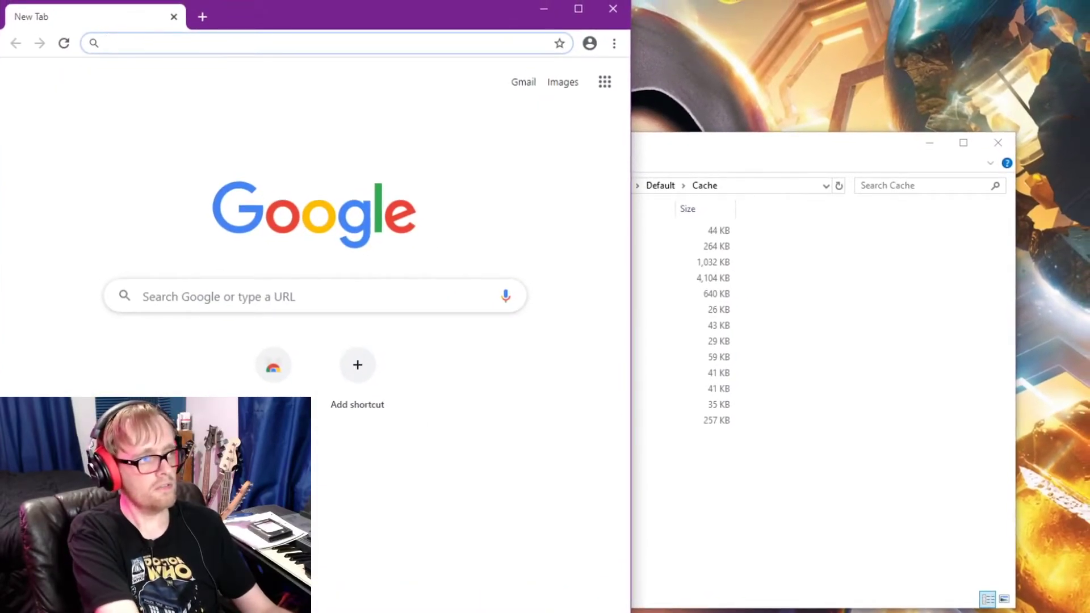
# Step: Load amazon.com and google.com in separate Chrome tabs beside the Cache folder window
pyautogui.write('amazon.com')
pyautogui.press('Return')
pyautogui.hotkey('ctrl', 't')
pyautogui.write('g')
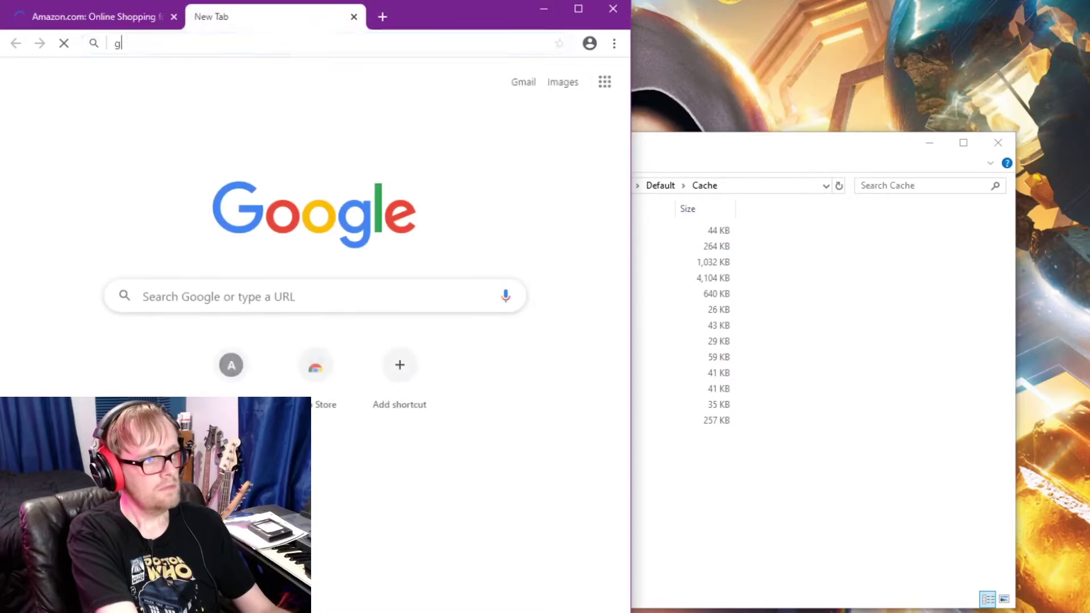
pyautogui.write('oogle.com')
pyautogui.press('Return')
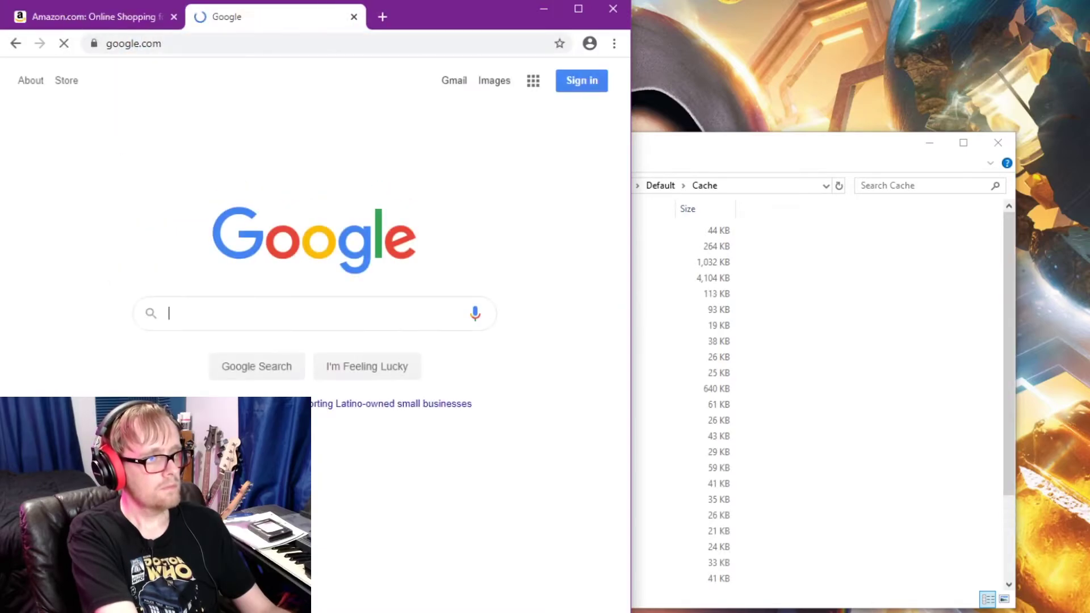
# Step: Search Google for the creator's name plus "youtube", open the "There For Me" video from the results and pause it
pyautogui.write('robert jene ')
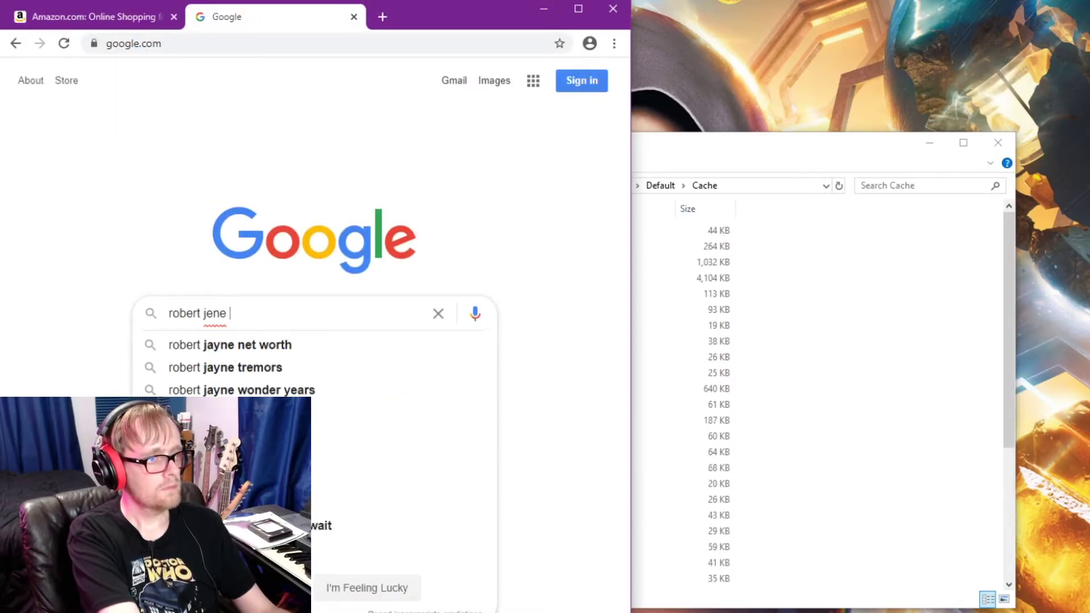
pyautogui.write('youtube4')
pyautogui.press('Return')
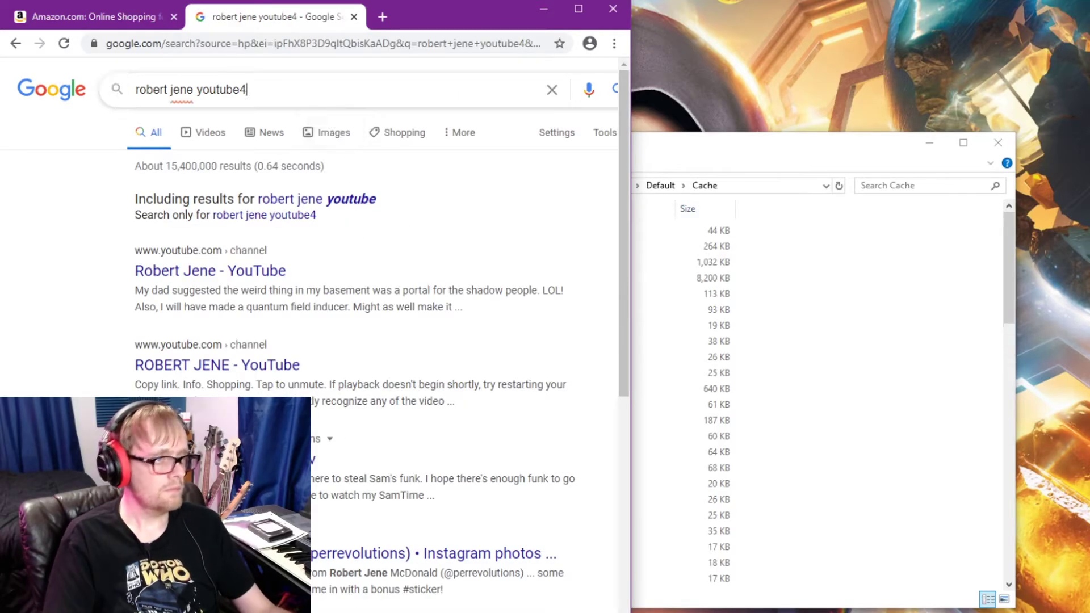
pyautogui.press('BackSpace')
pyautogui.press('Return')
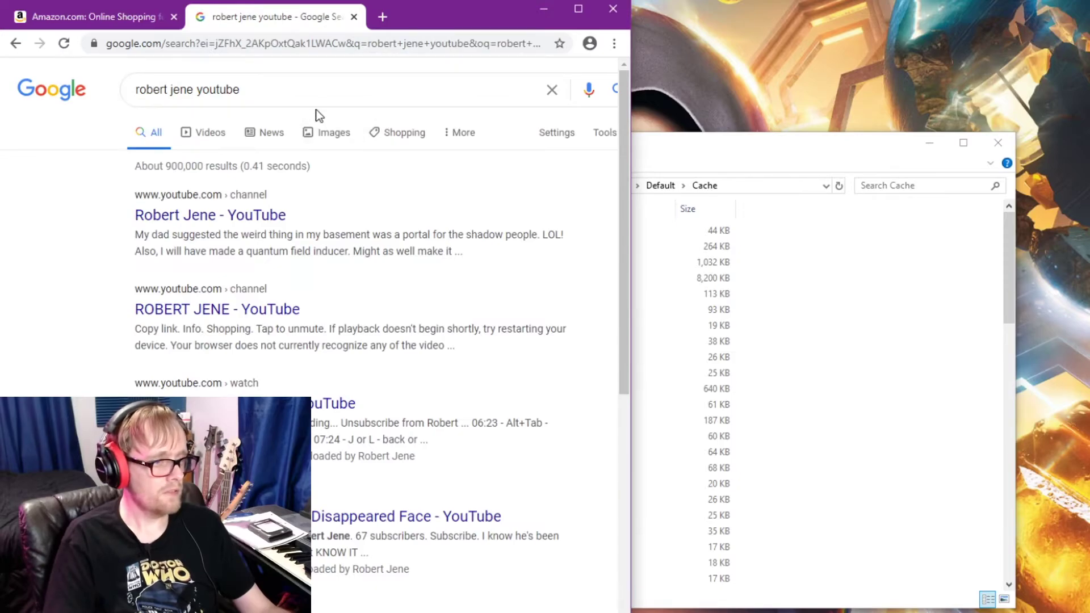
pyautogui.scroll(-10, 318, 335)
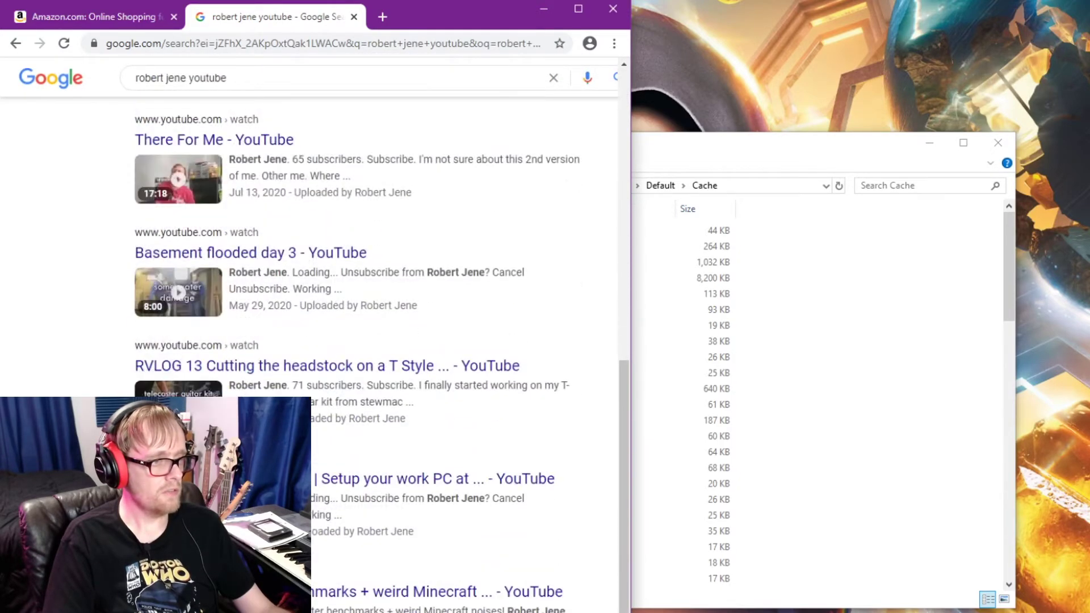
pyautogui.click(247, 142)
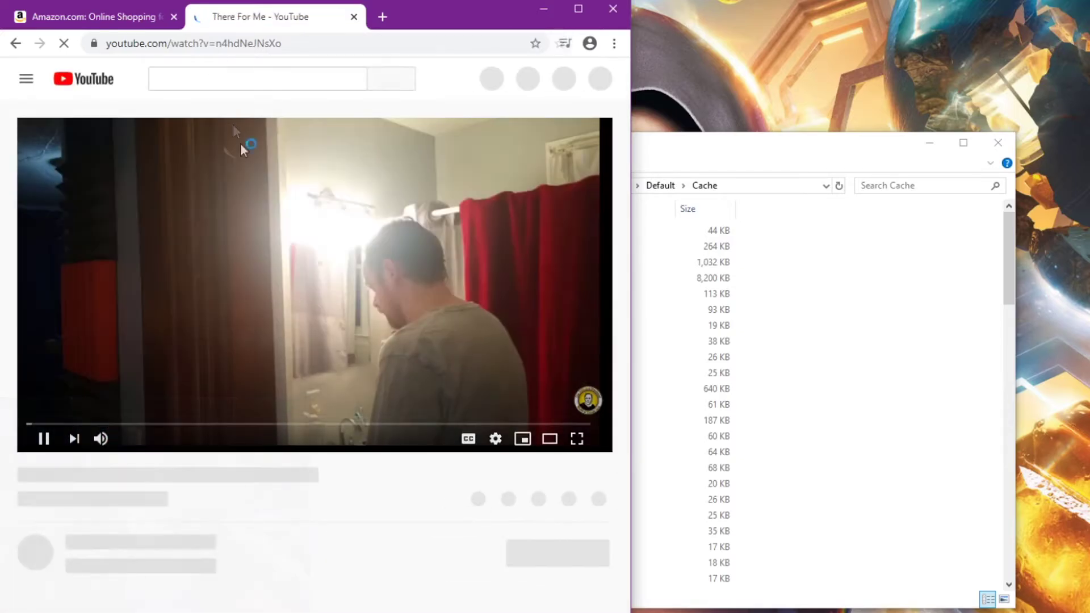
pyautogui.click(264, 260)
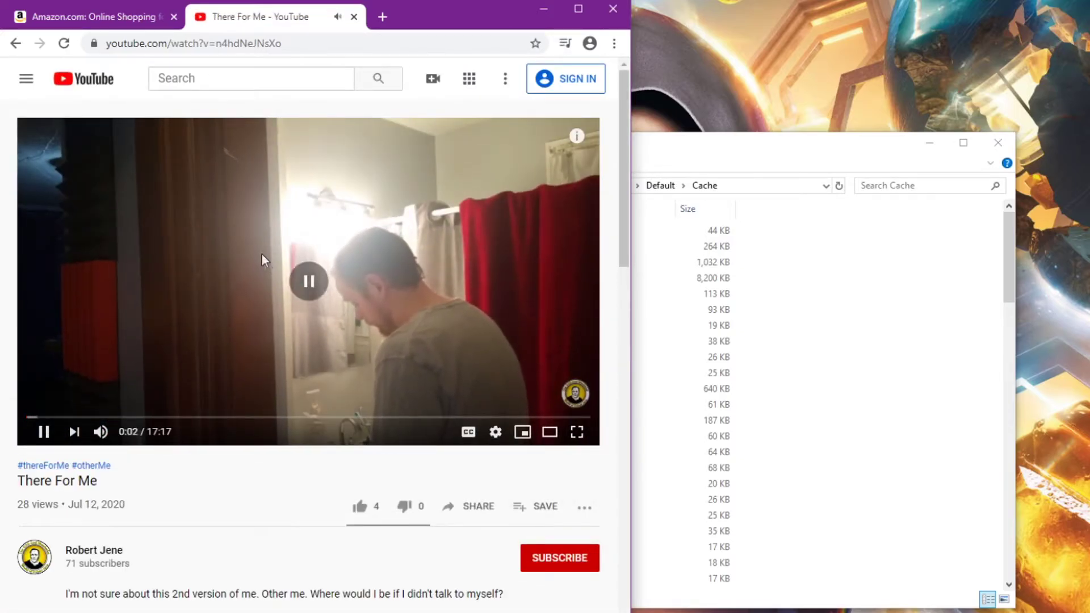
# Step: Open several Amazon homepage links in new tabs, including the trendy prints, Electronics and Room Hacks categories
pyautogui.click(110, 13)
pyautogui.scroll(-3, 421, 350)
pyautogui.rightClick(171, 400)
pyautogui.click(205, 414)
pyautogui.rightClick(335, 297)
pyautogui.click(394, 307)
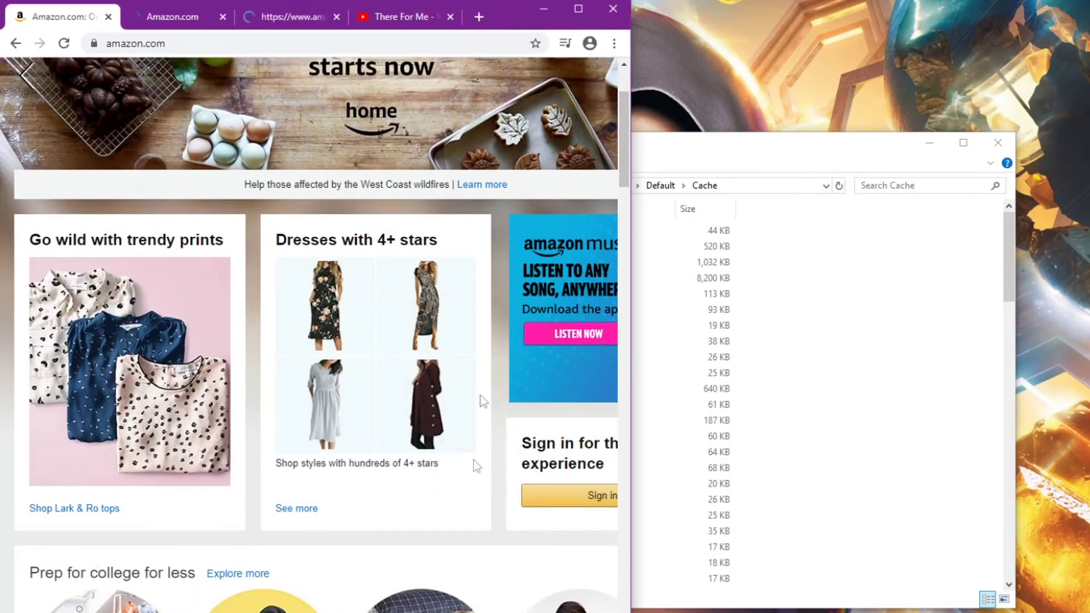
pyautogui.scroll(-5, 482, 398)
pyautogui.rightClick(275, 397)
pyautogui.click(318, 407)
pyautogui.rightClick(403, 344)
pyautogui.click(539, 356)
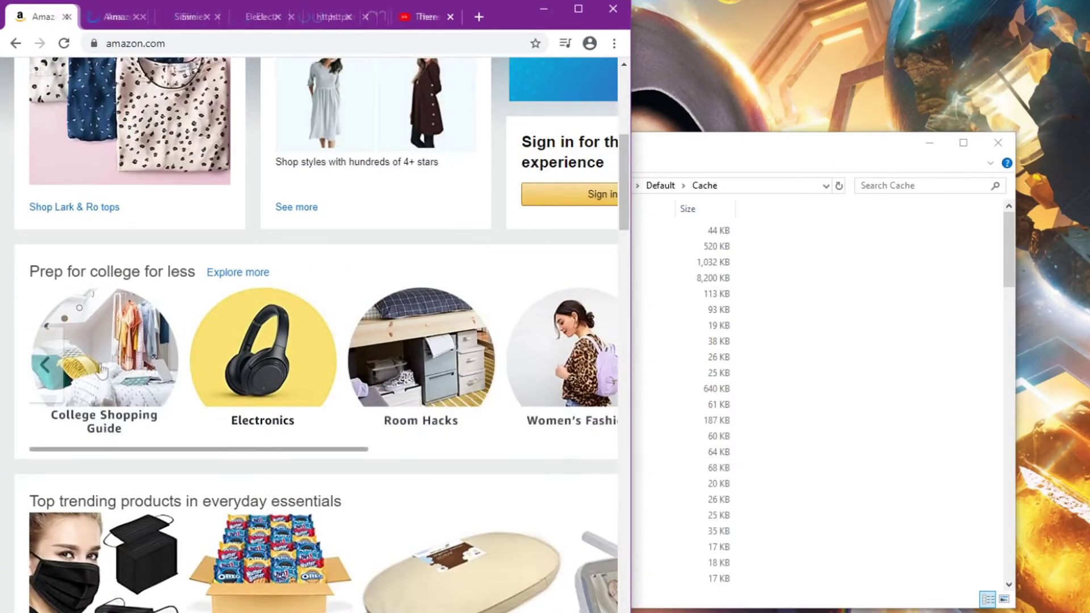
# Step: Cycle through all the open Amazon tabs to load their pages, ending on the YouTube video tab
pyautogui.hotkey('ctrl', 'Tab')
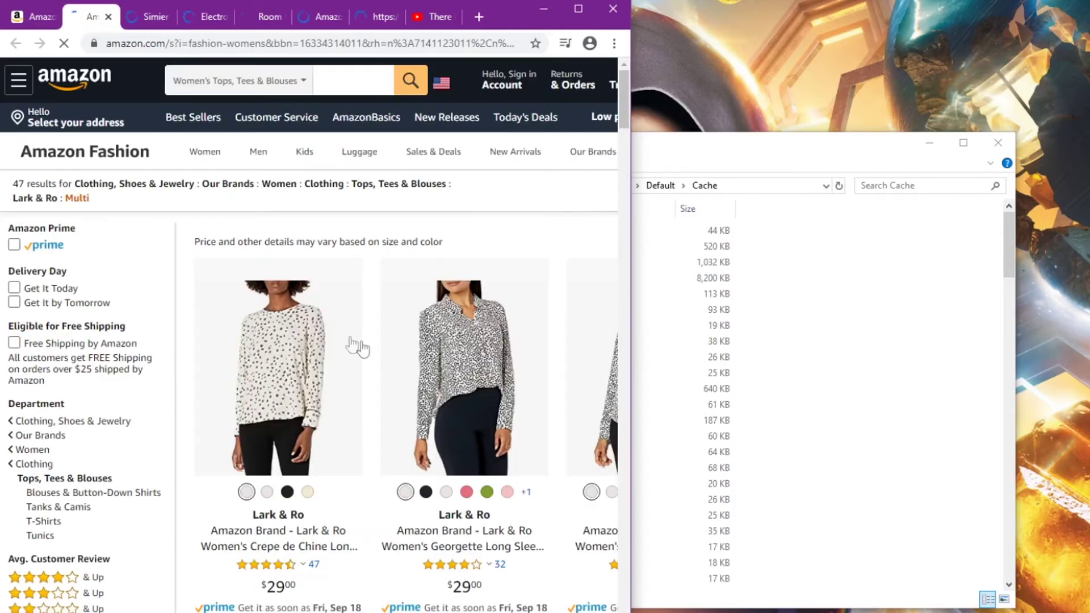
pyautogui.hotkey('ctrl', 'Tab')
pyautogui.hotkey('ctrl', 'Tab')
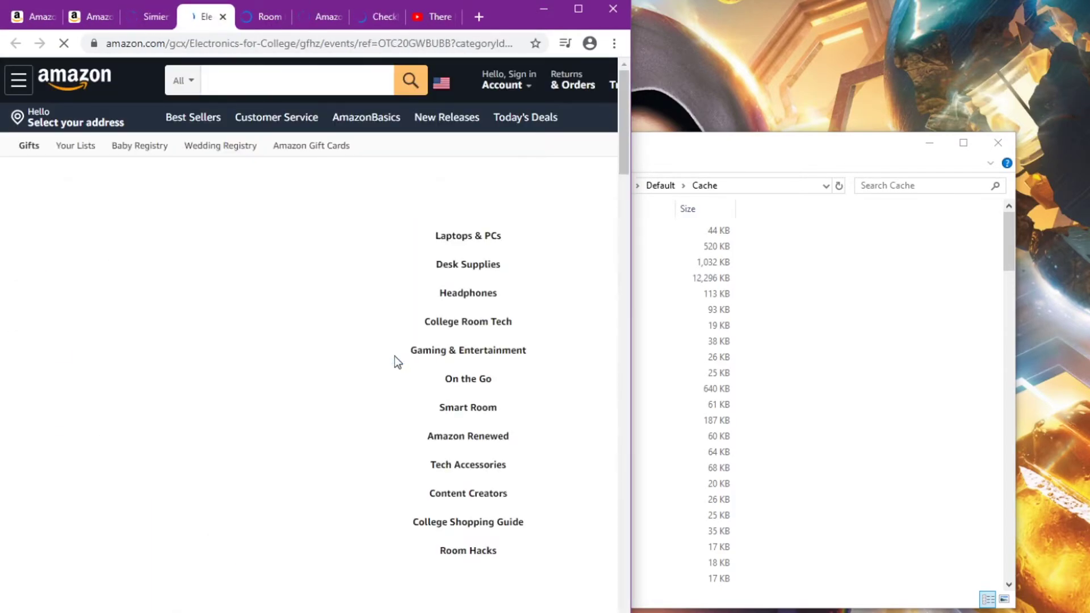
pyautogui.hotkey('ctrl', 'Tab')
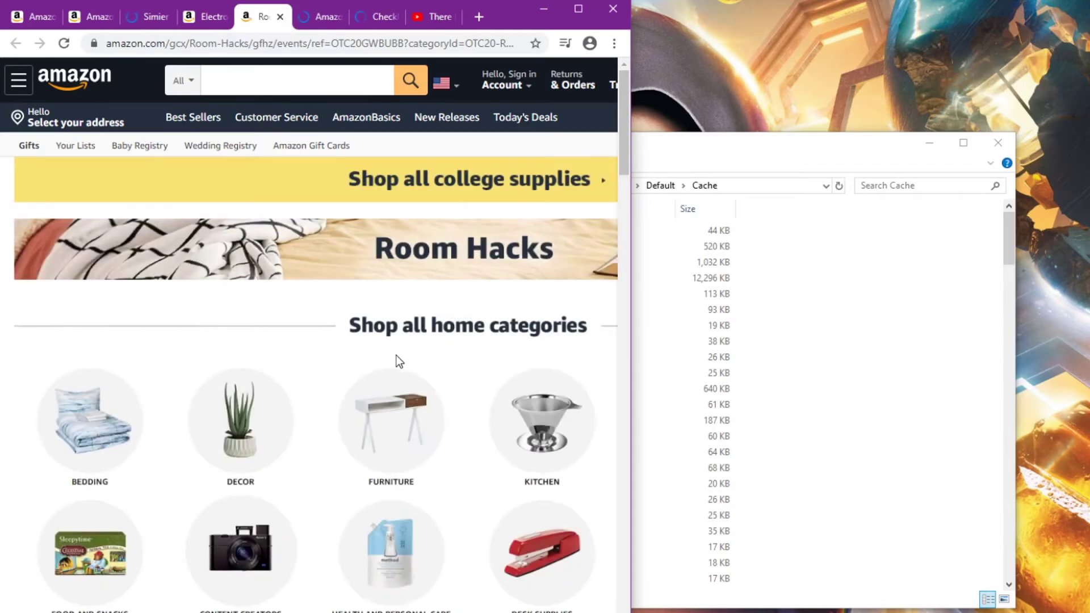
pyautogui.hotkey('ctrl', 'Tab')
pyautogui.hotkey('ctrl', 'Tab')
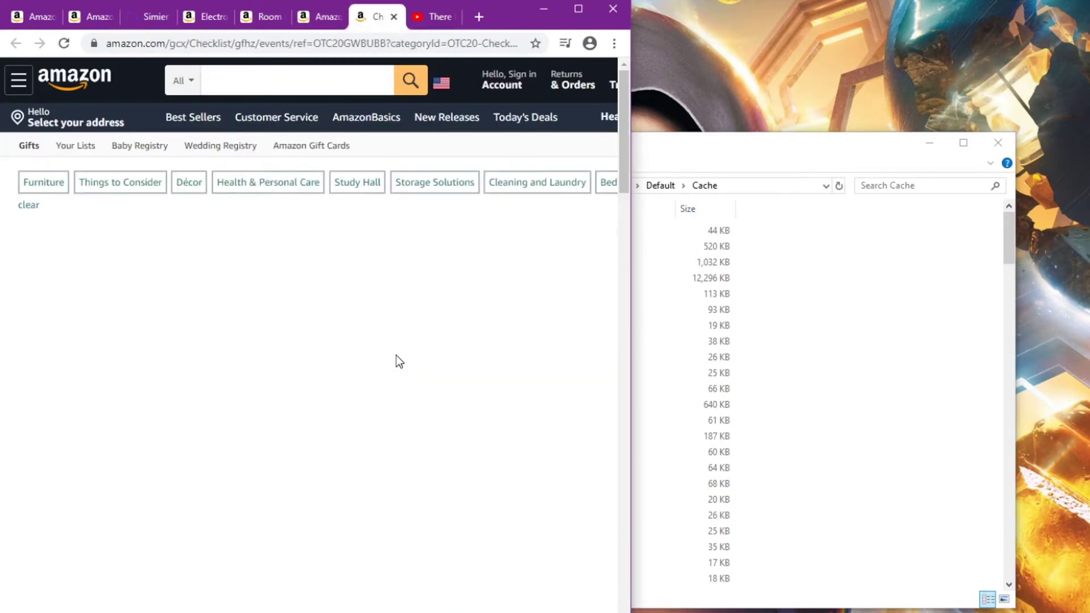
pyautogui.hotkey('ctrl', 'Tab')
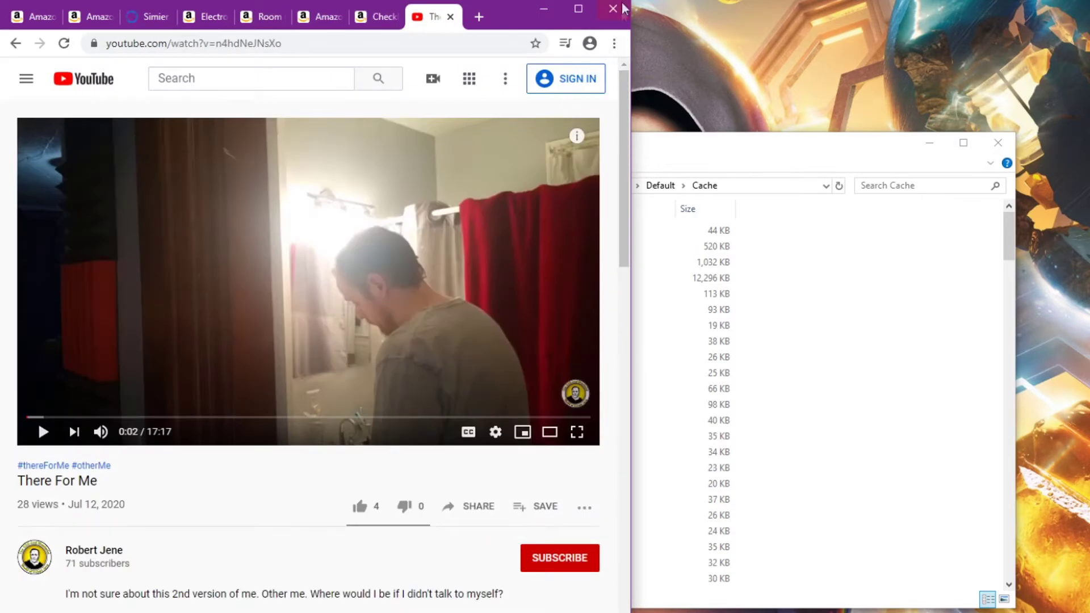
# Step: Close Chrome and look through the files in its Cache folder
pyautogui.click(620, 12)
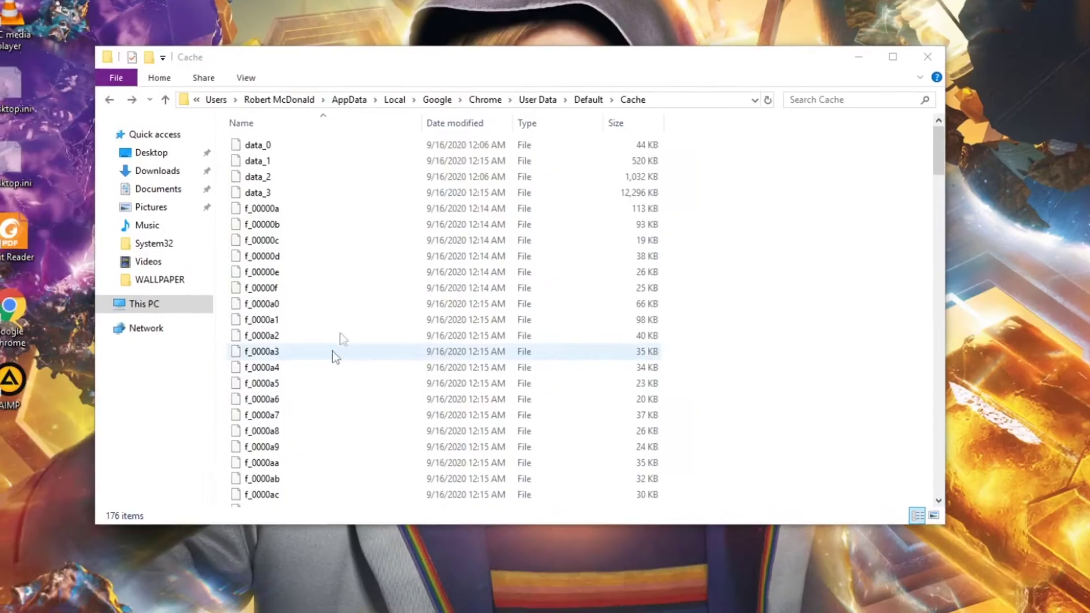
pyautogui.scroll(-10, 406, 273)
pyautogui.scroll(-8, 405, 273)
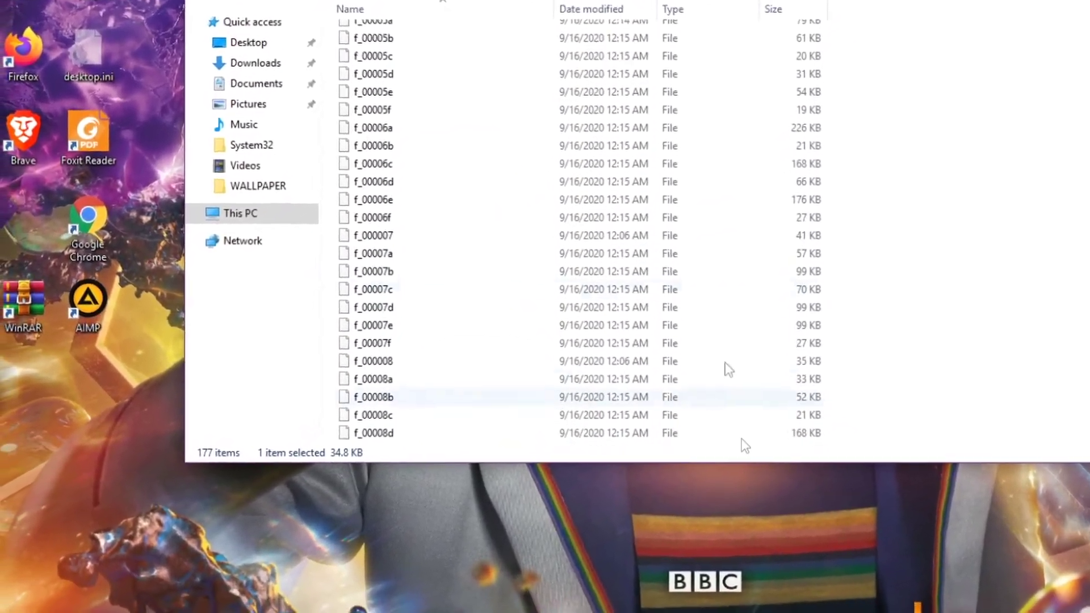
pyautogui.hotkey('ctrl', 'F1')
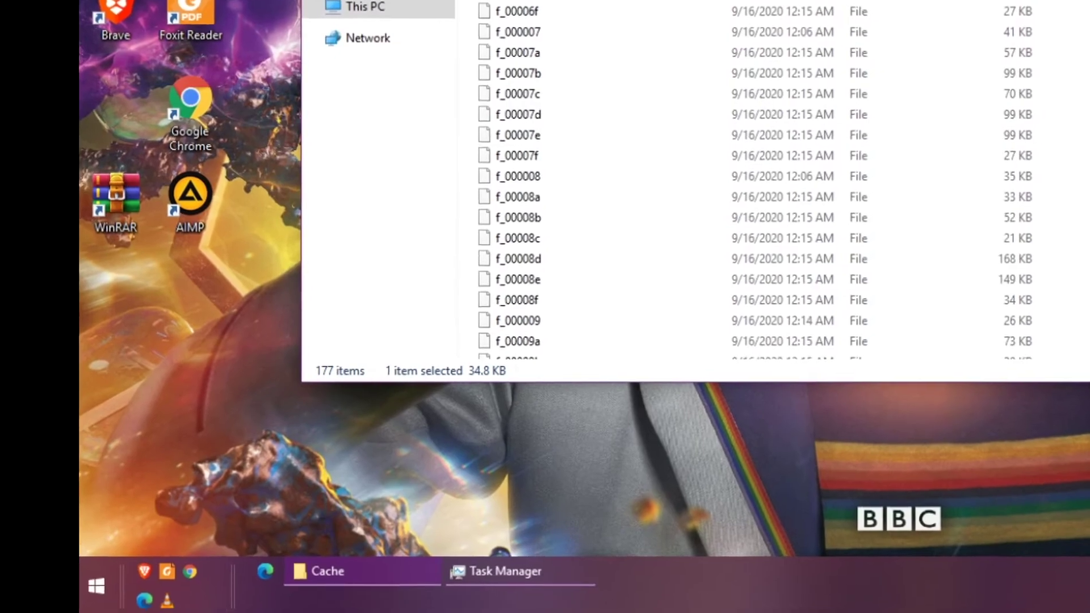
# Step: Run the command "ccleaner /auto" from the Run dialog and check the contents of Chrome's Cache folder
pyautogui.press('super+r')
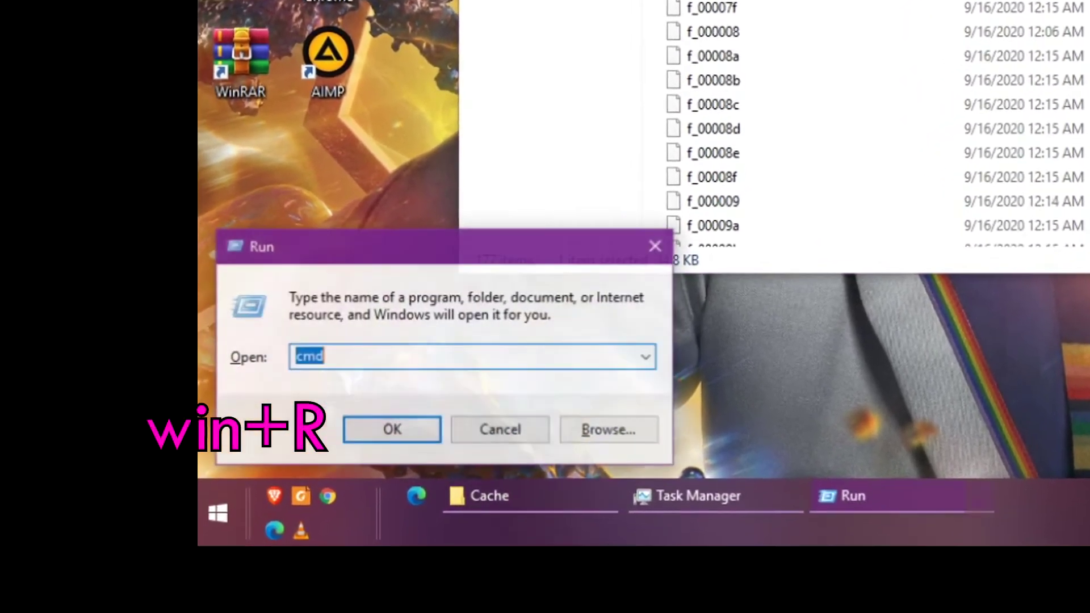
pyautogui.write('ccleaner')
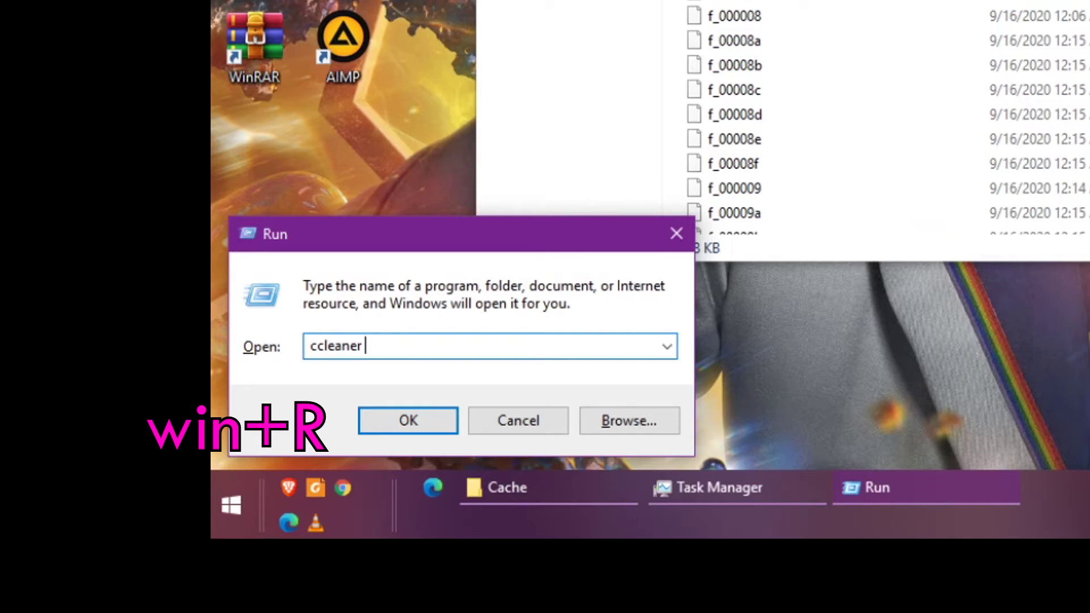
pyautogui.write('/auto')
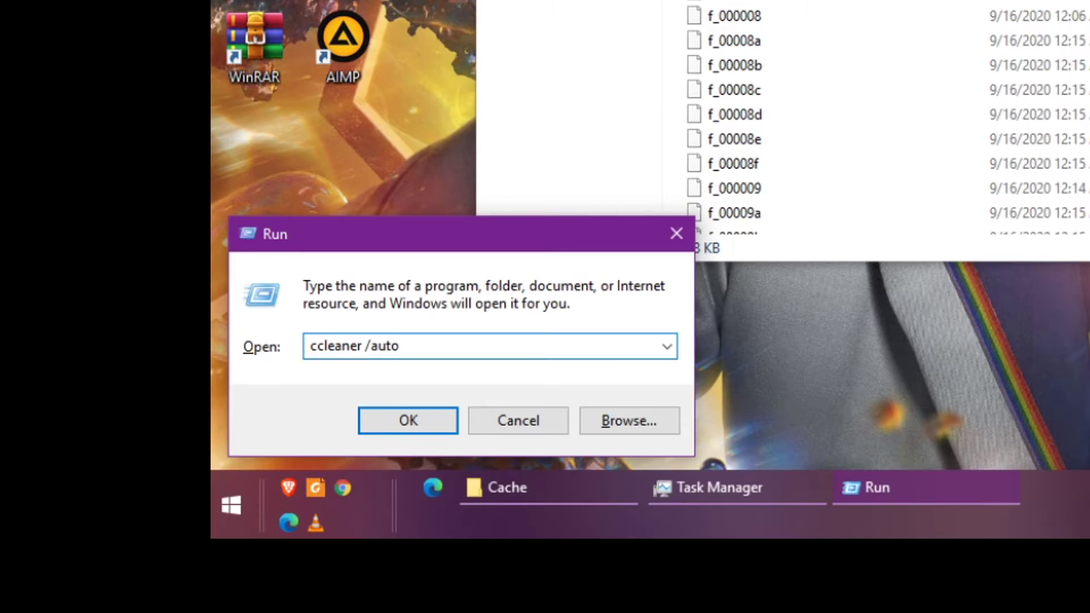
pyautogui.press('Return')
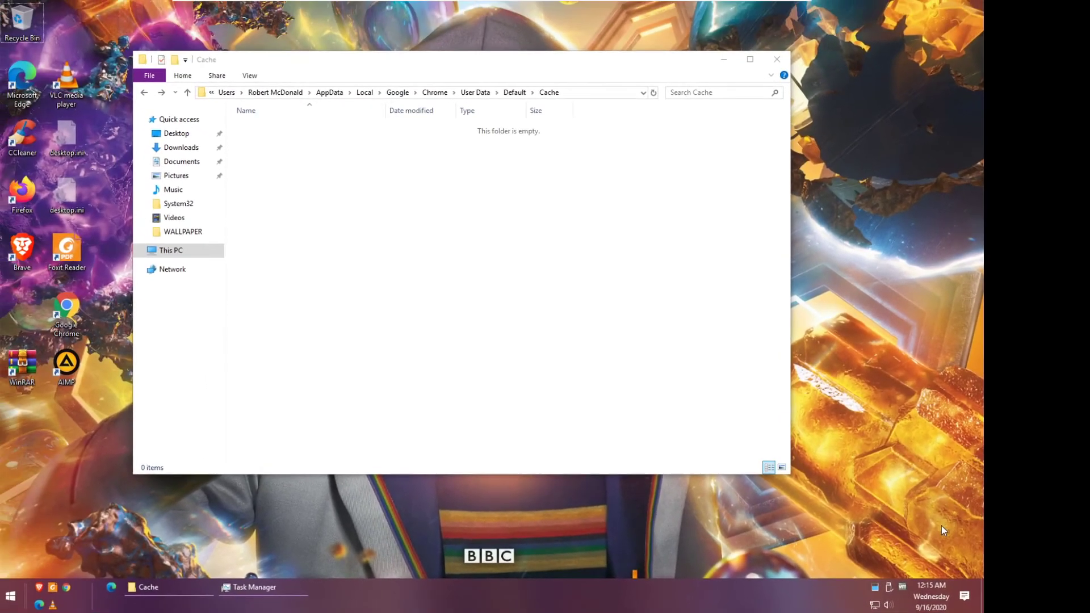
pyautogui.moveTo(261, 151); pyautogui.dragTo(686, 438)
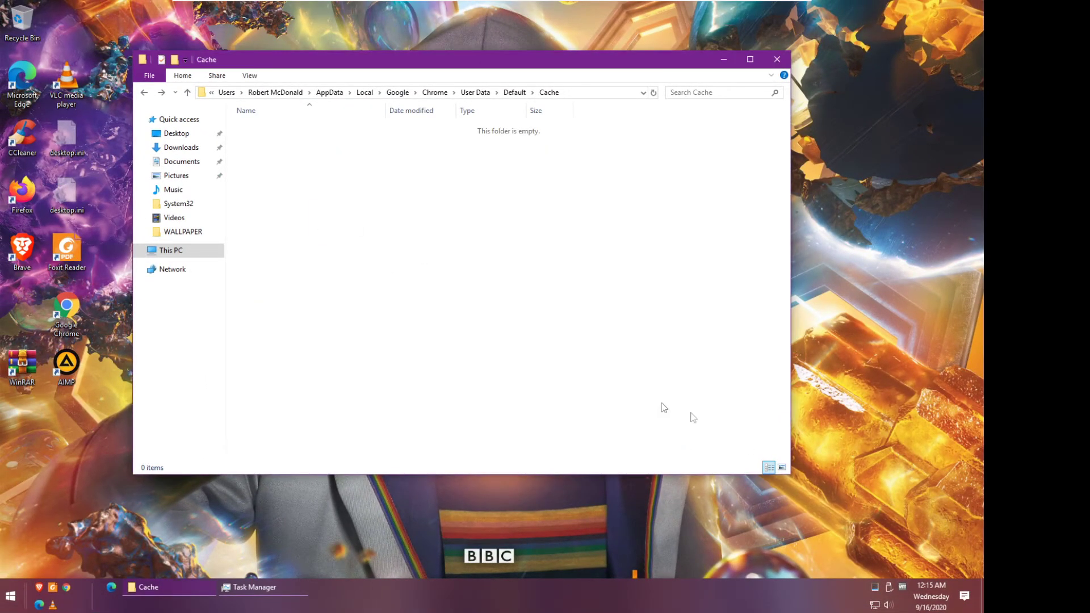